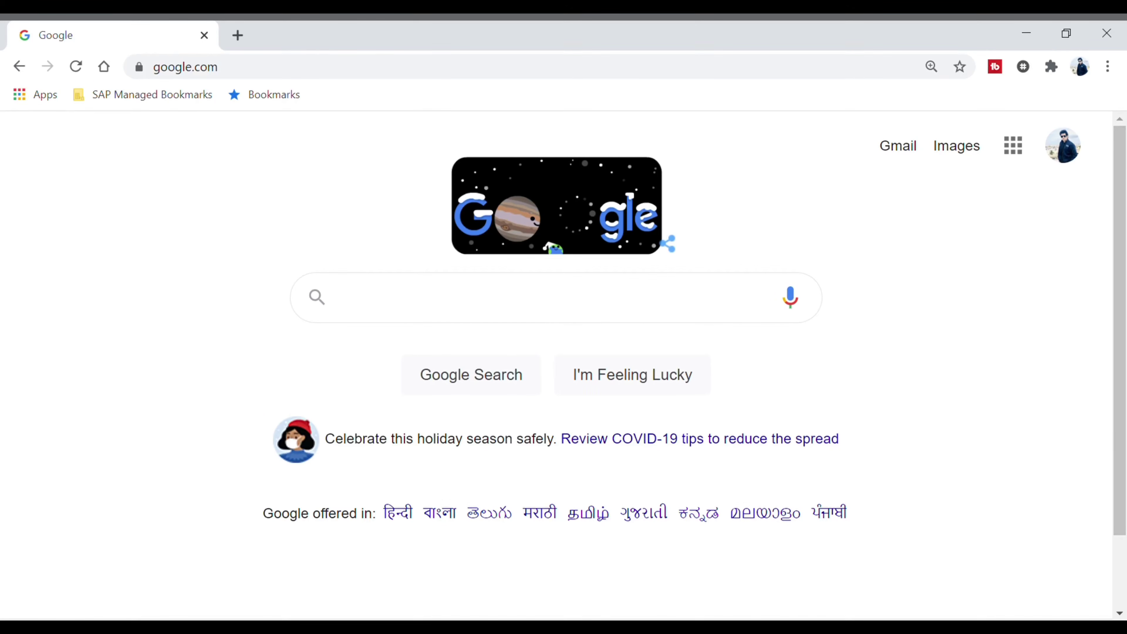
Search Google for 'parivesh' and open the official PARIVESH website
text(pa)
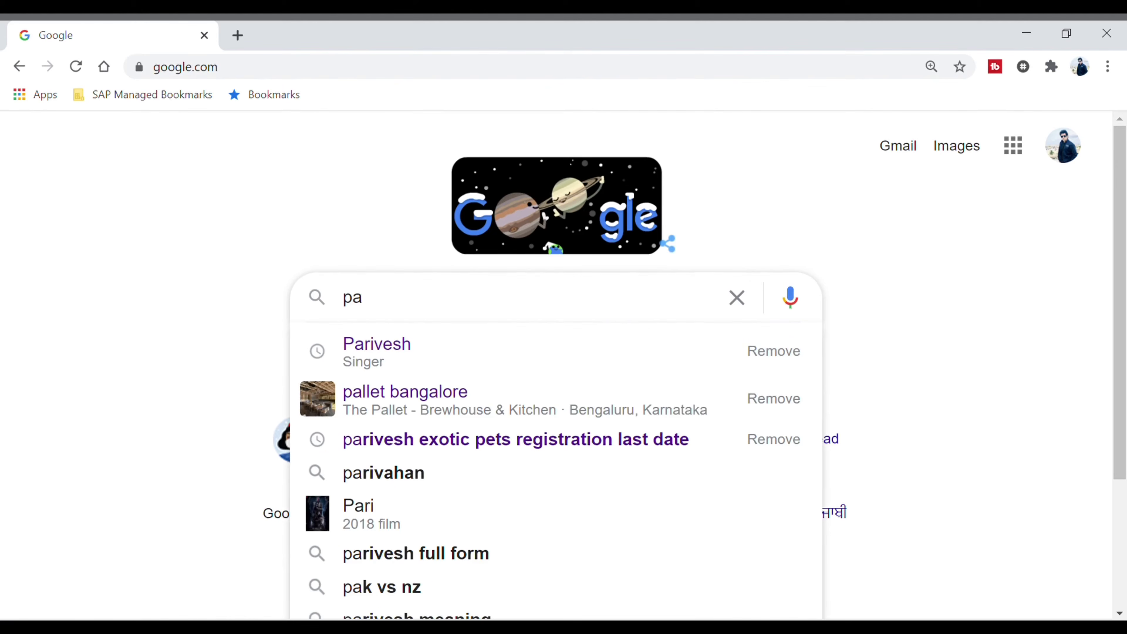
text(rivesh)
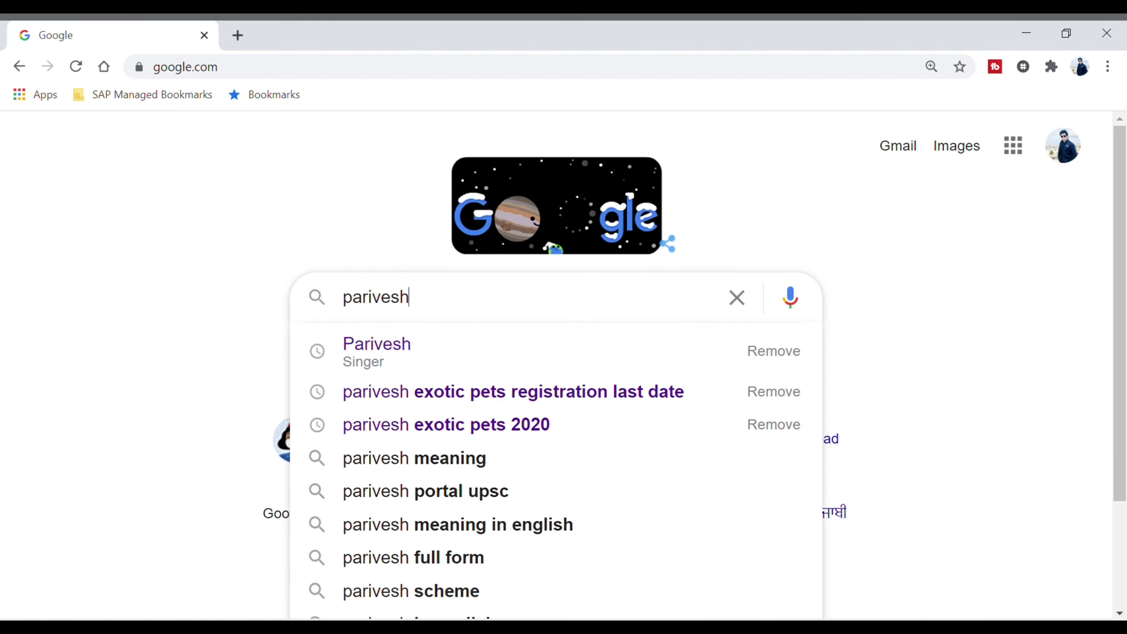
key(Return)
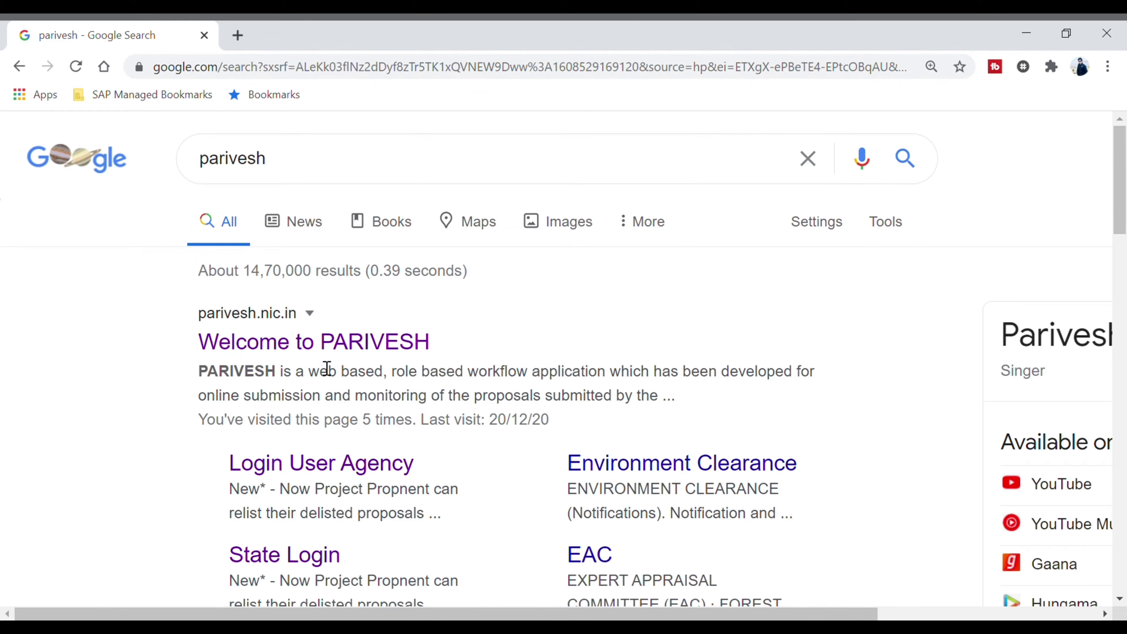
click(328, 343)
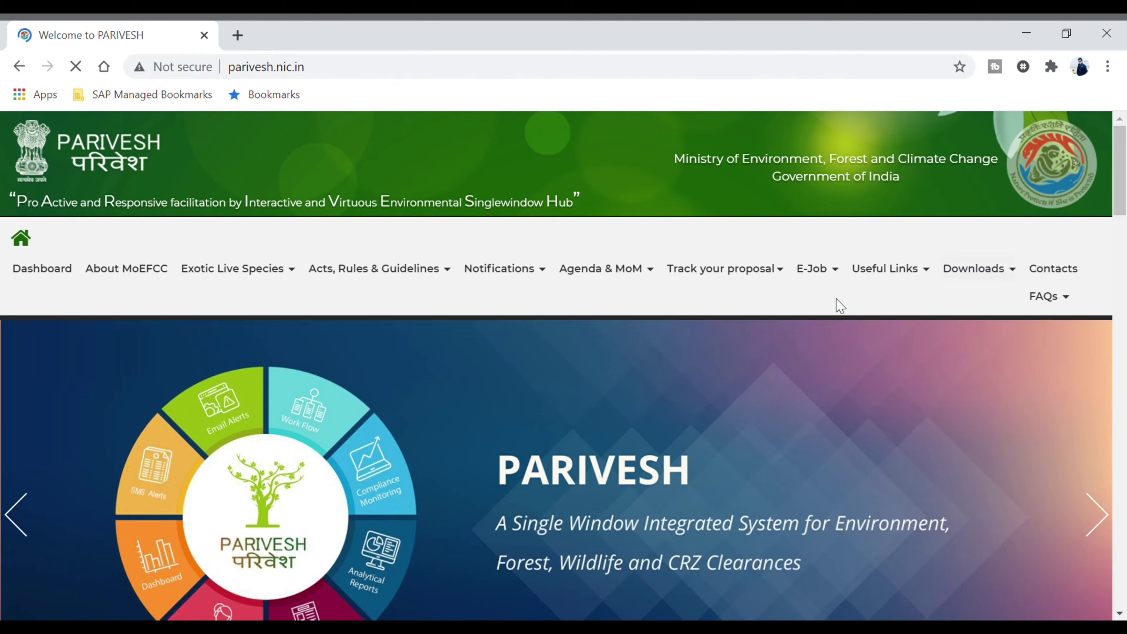
Start a new Exotic Live Species registration from the PARIVESH portal
click(231, 269)
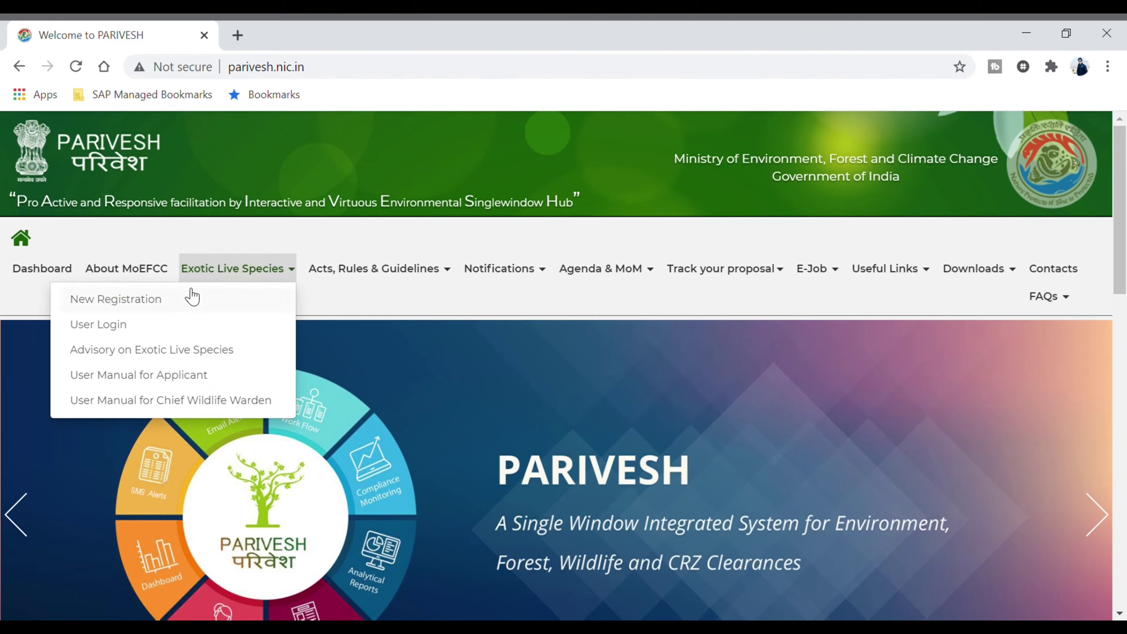
click(130, 306)
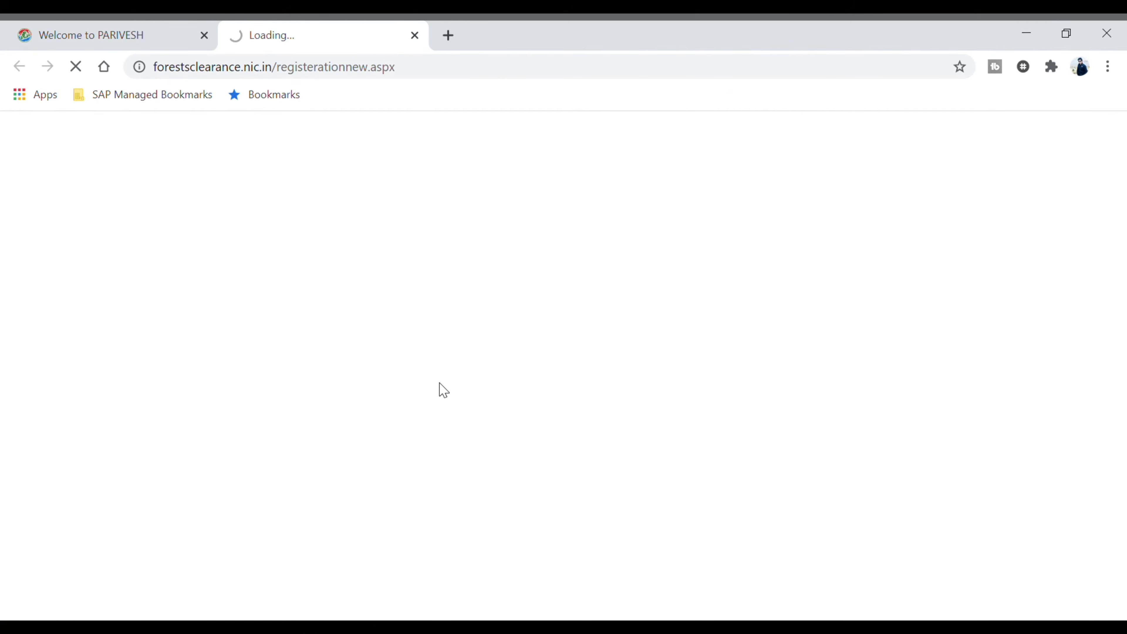
scroll(500, 352, down, 3)
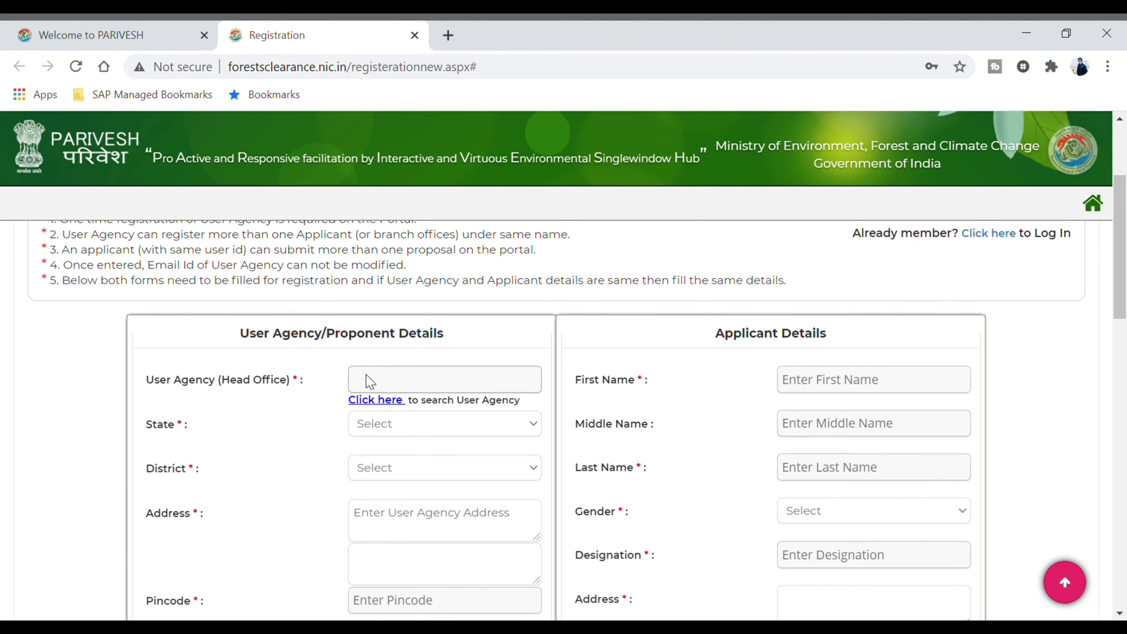
Choose to add a new user agency in the agency search popup, dismiss the missing-name warning, then close it
click(388, 401)
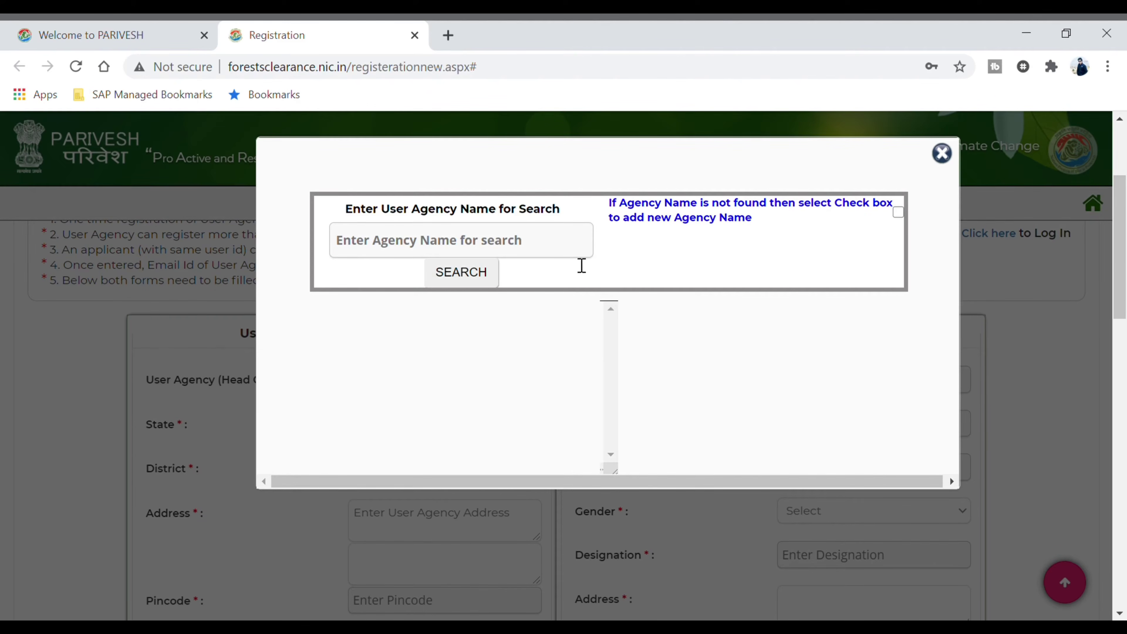
click(898, 213)
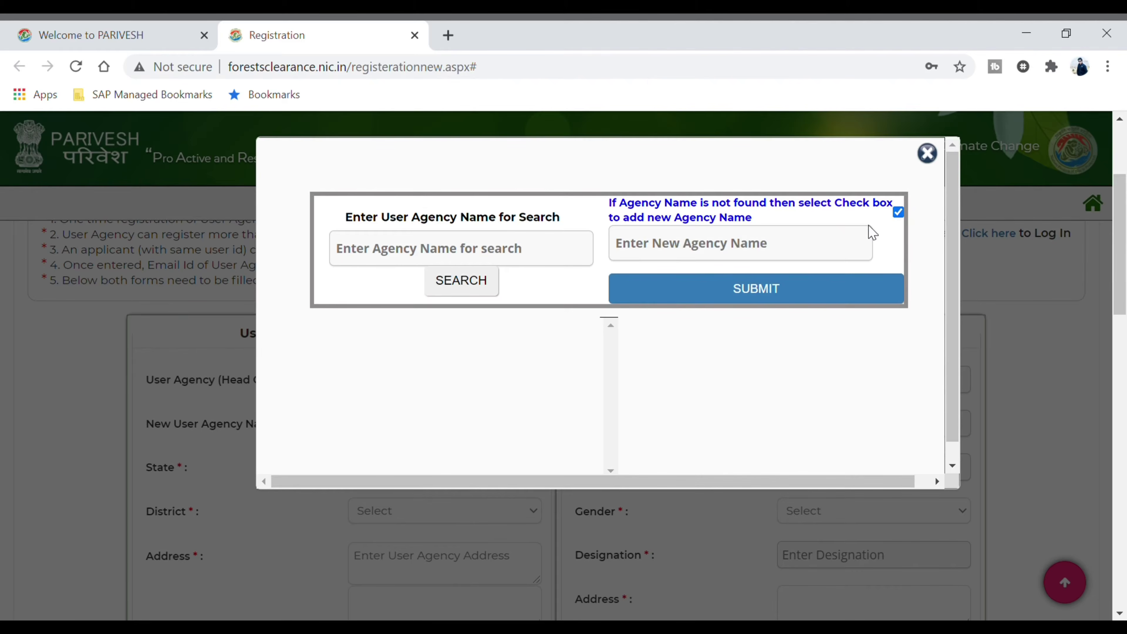
click(731, 258)
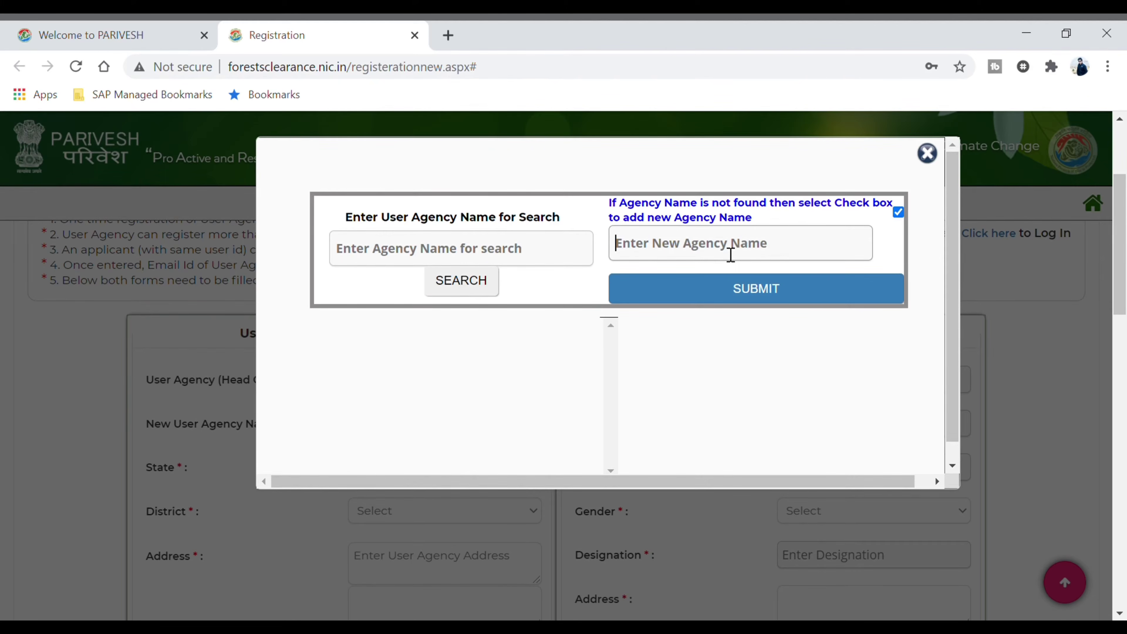
text(indi)
key(BackSpace)
key(BackSpace)
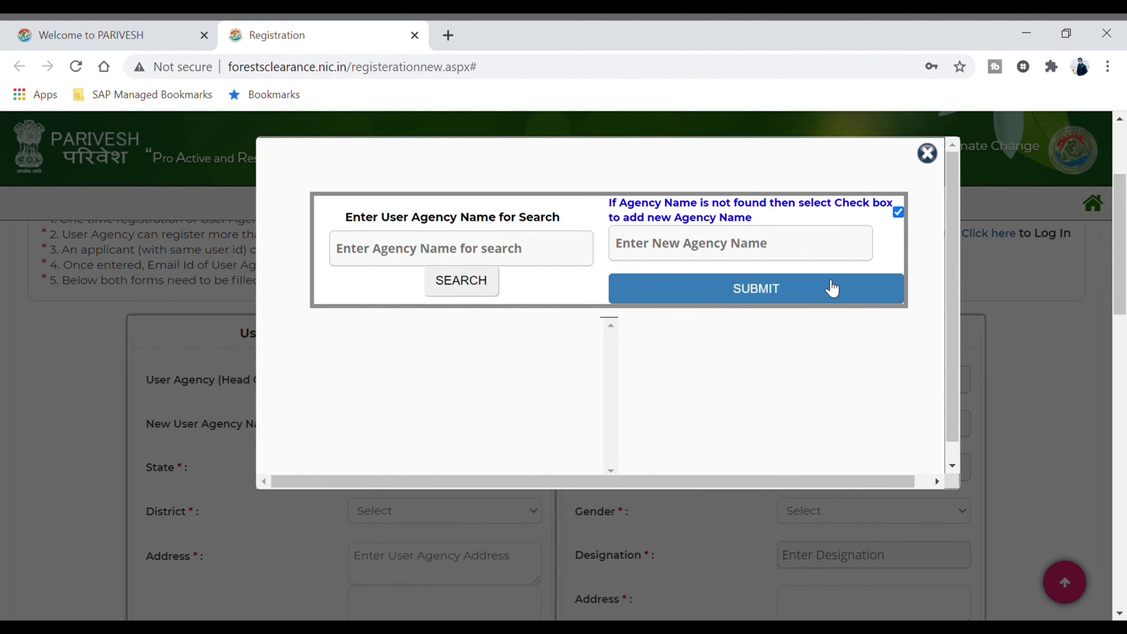
click(825, 295)
click(719, 167)
click(926, 155)
scroll(493, 437, down, 2)
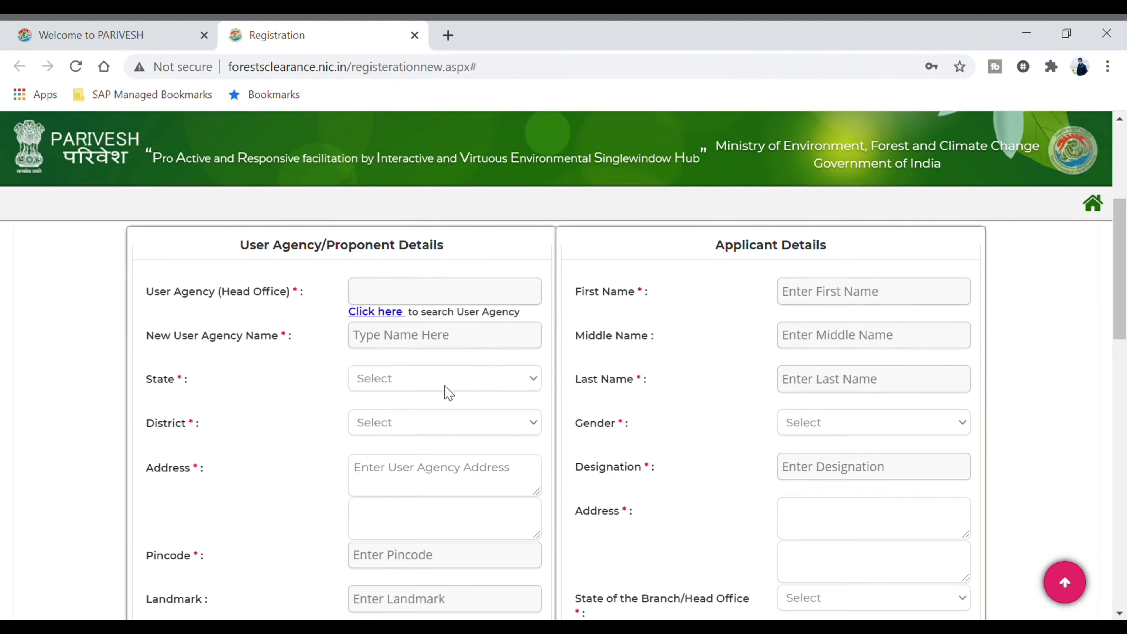
scroll(459, 421, down, 2)
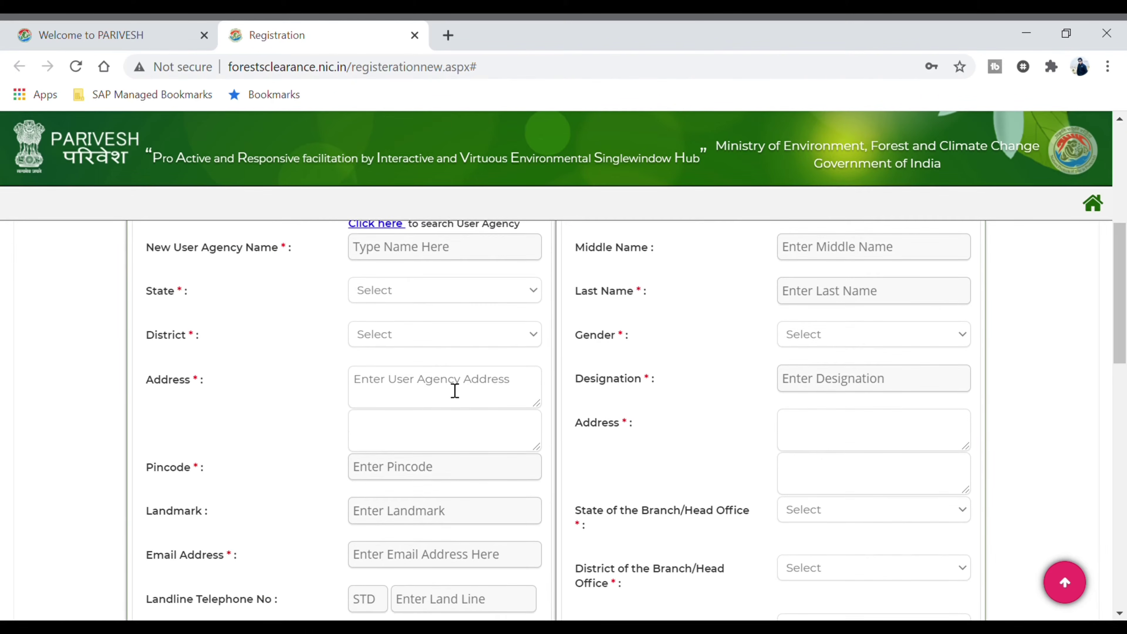
click(468, 476)
scroll(256, 446, down, 2)
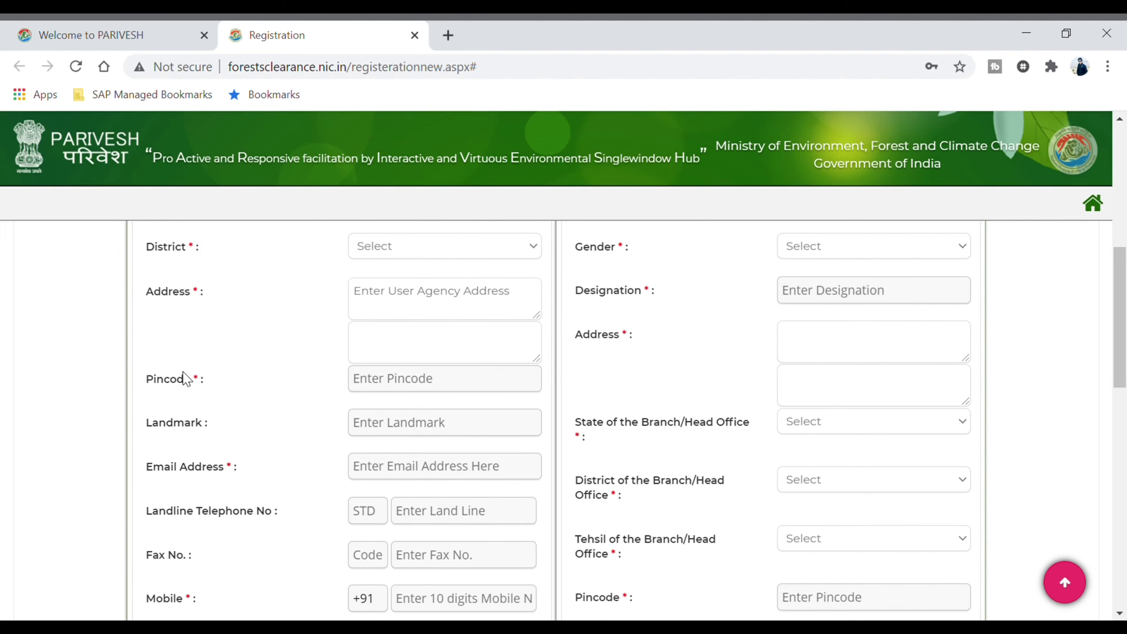
scroll(226, 408, down, 2)
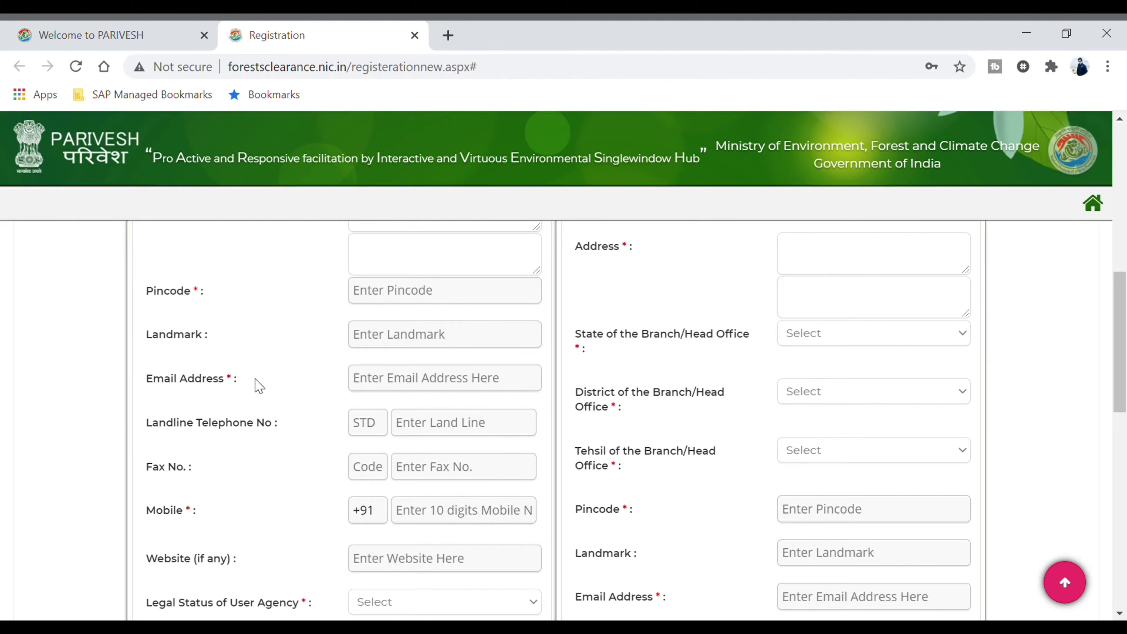
scroll(419, 341, down, 2)
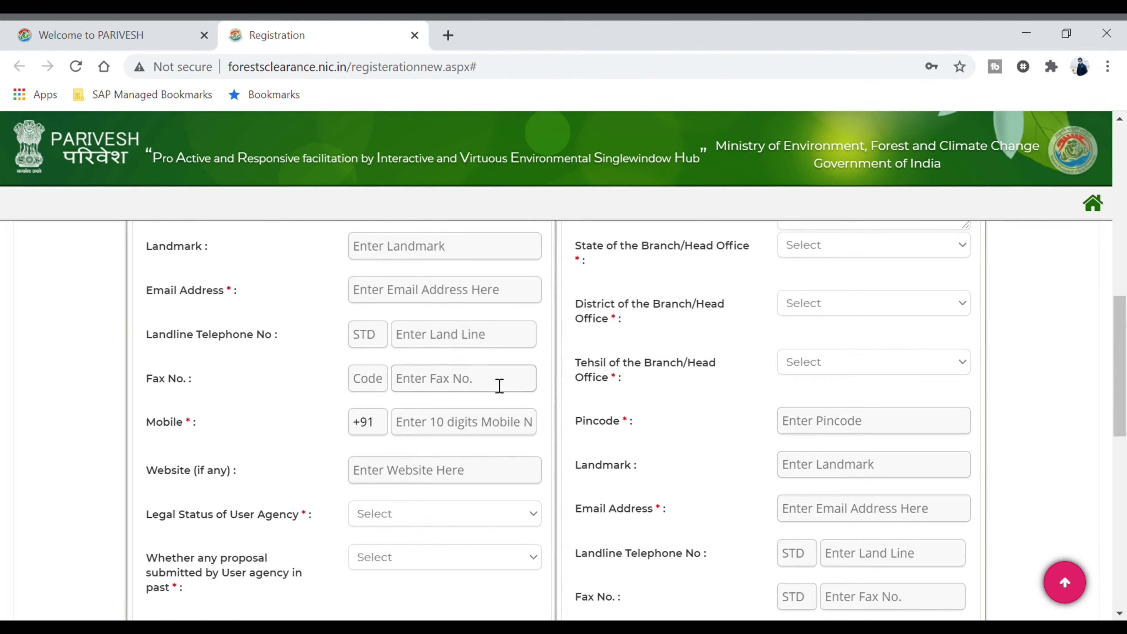
scroll(481, 459, down, 4)
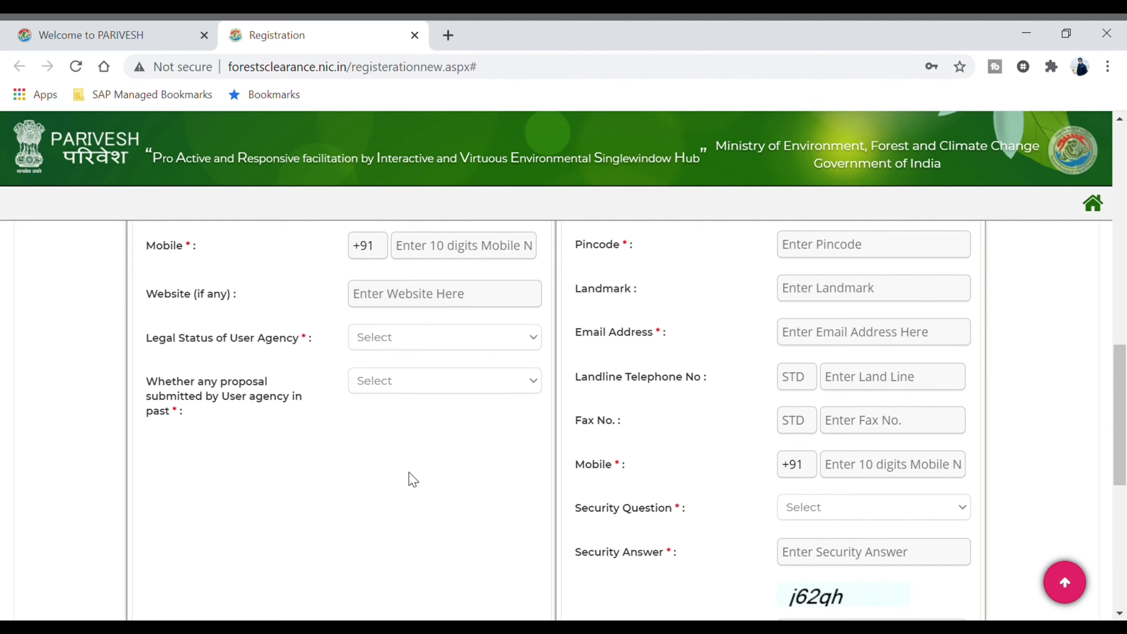
scroll(415, 474, up, 12)
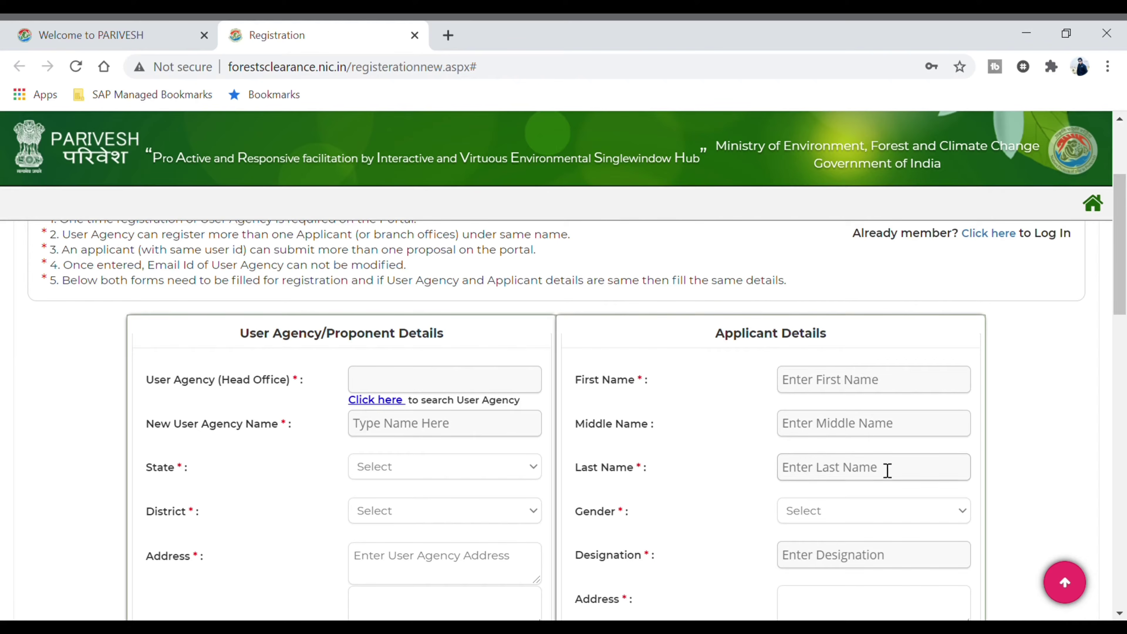
Enter 'Student' as the applicant's Designation, replacing earlier attempts NIL and Doc
scroll(860, 461, down, 2)
click(863, 469)
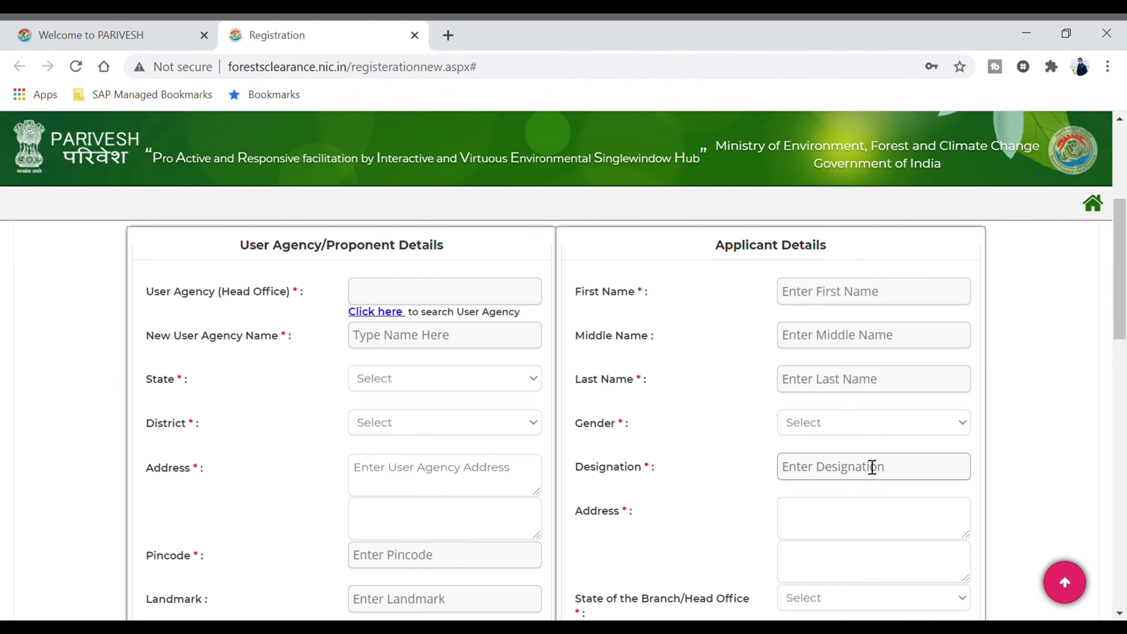
text(NIL)
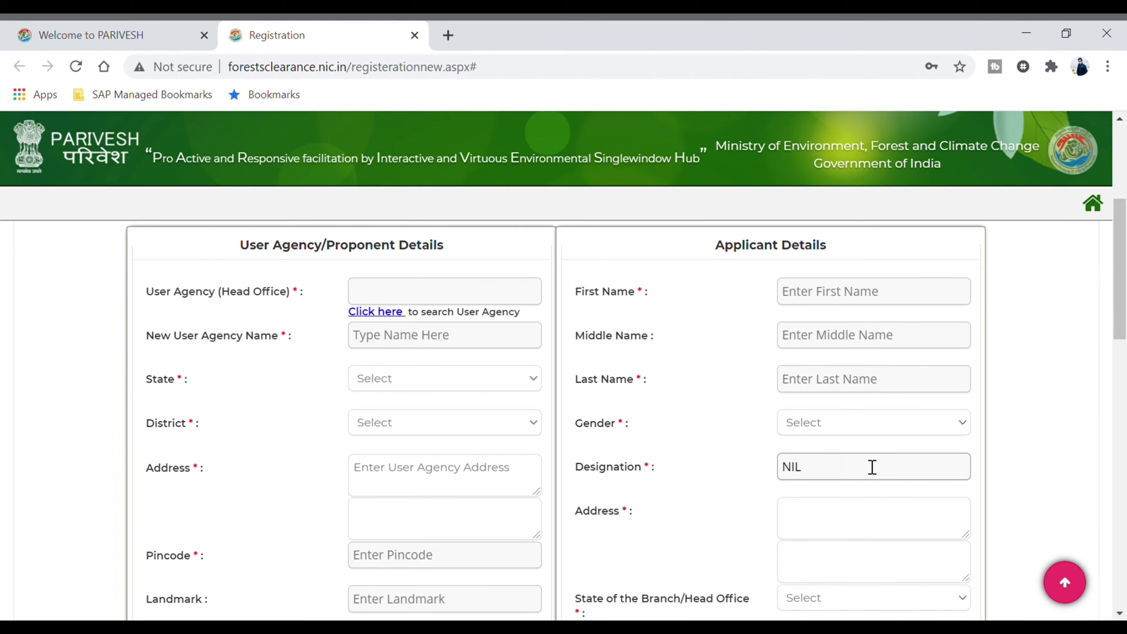
key(BackSpace)
key(BackSpace)
key(BackSpace)
text(Doc)
key(BackSpace)
key(BackSpace)
key(BackSpace)
text(Student)
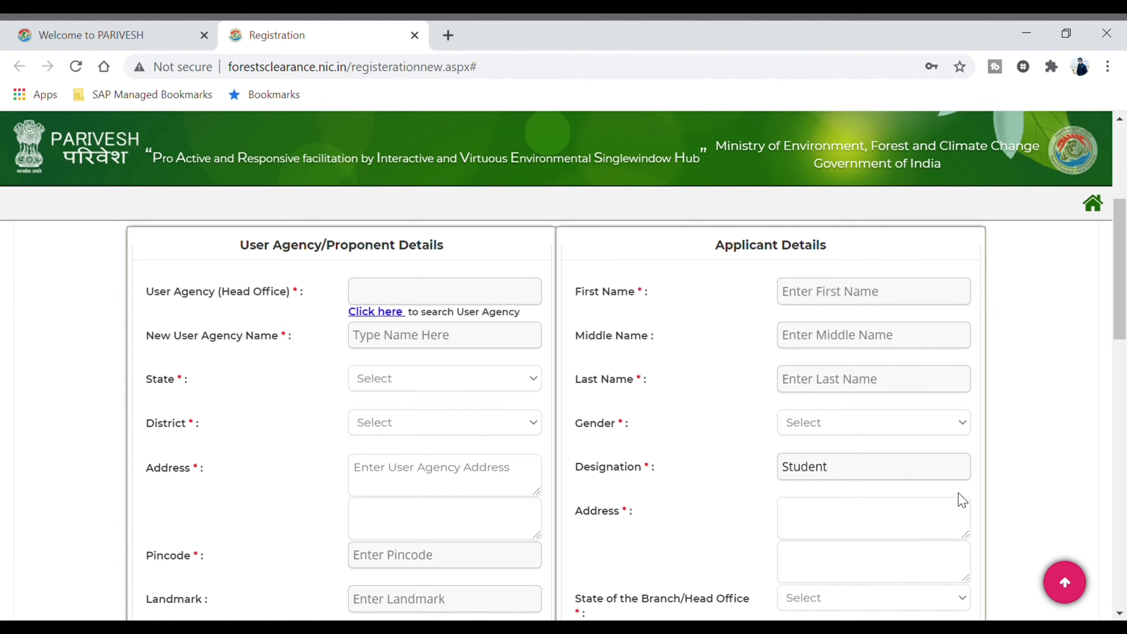
scroll(759, 499, down, 4)
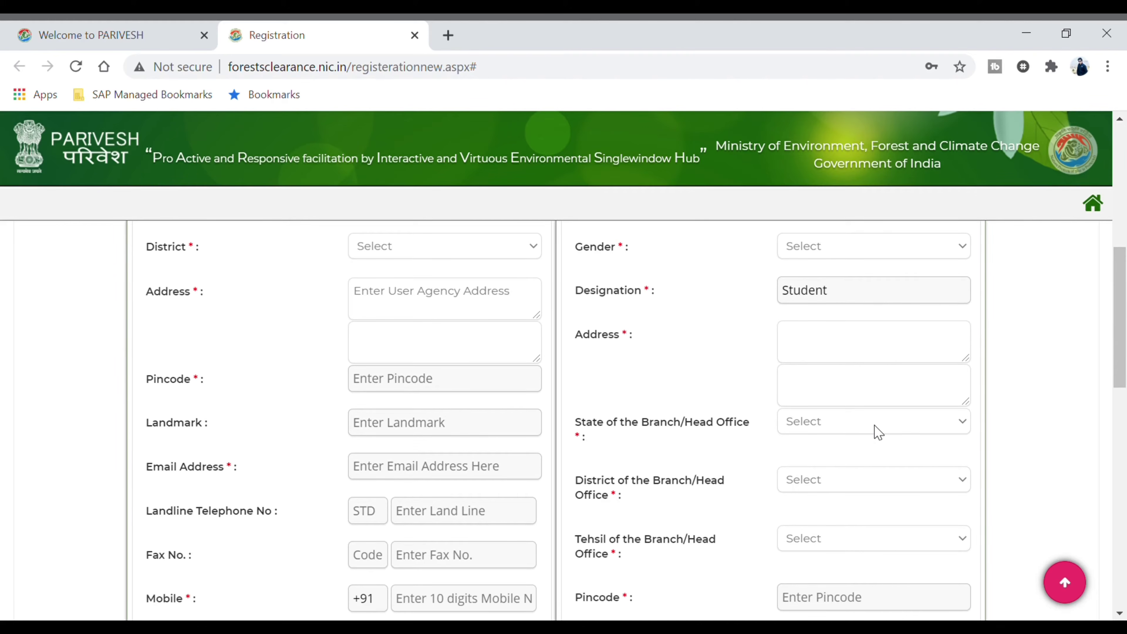
Scroll down through the registration form to the SUBMIT button and back up
scroll(870, 433, down, 2)
scroll(759, 490, down, 4)
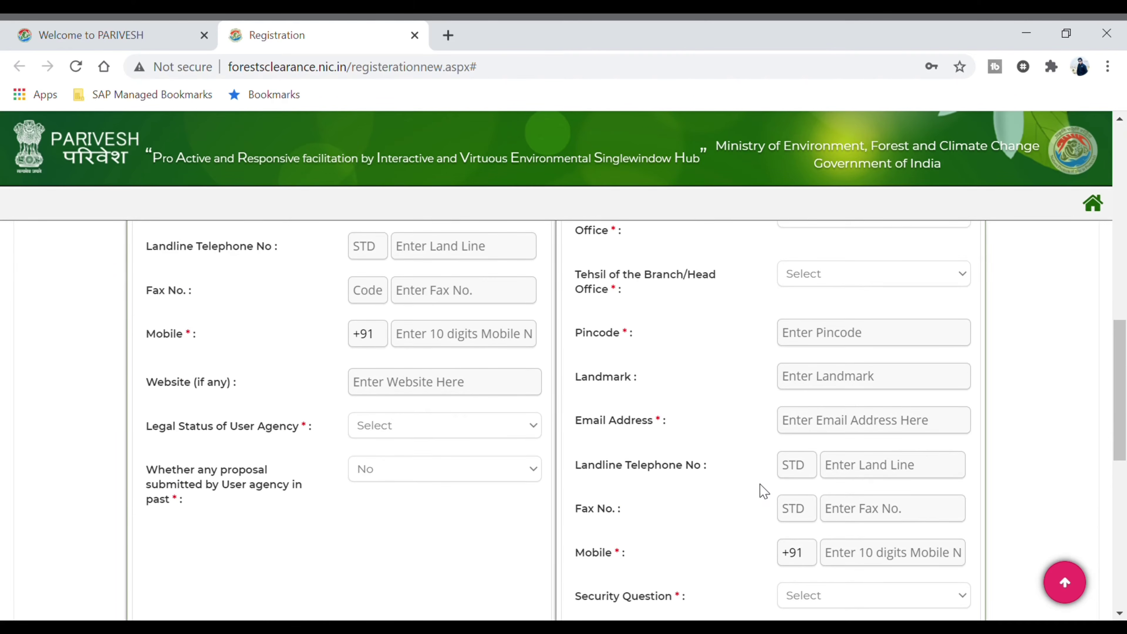
scroll(727, 406, down, 2)
scroll(717, 415, down, 2)
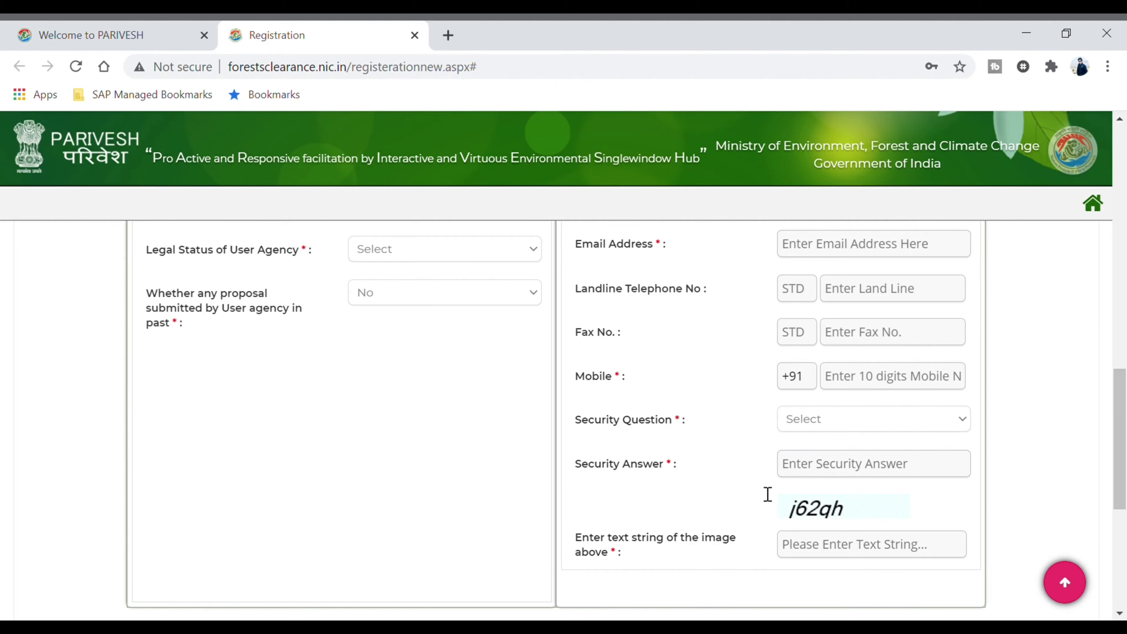
scroll(843, 523, down, 6)
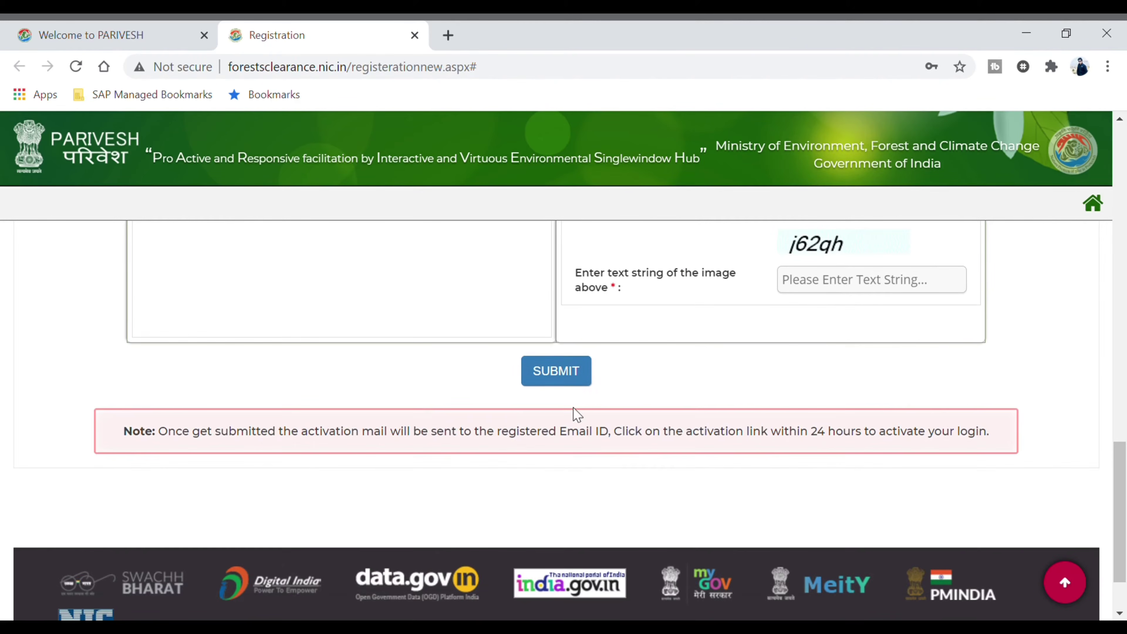
scroll(574, 416, up, 2)
scroll(570, 473, up, 15)
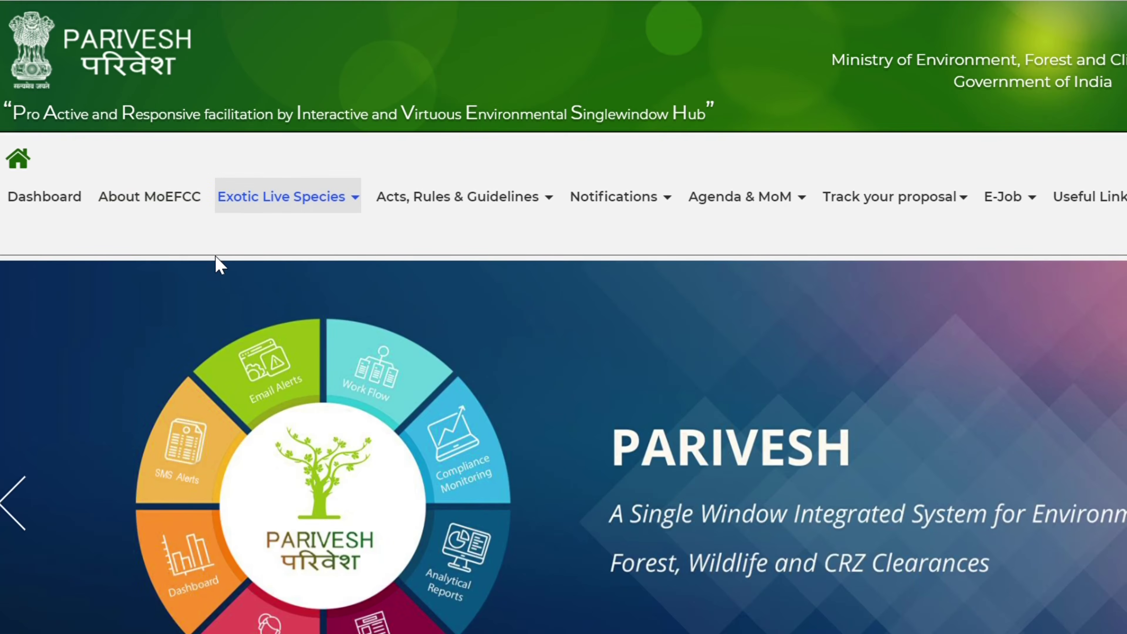
Log in to Exotic Live Species as an Applicant with the user's e-mail id, password and captcha
mouse_move(252, 212)
click(143, 281)
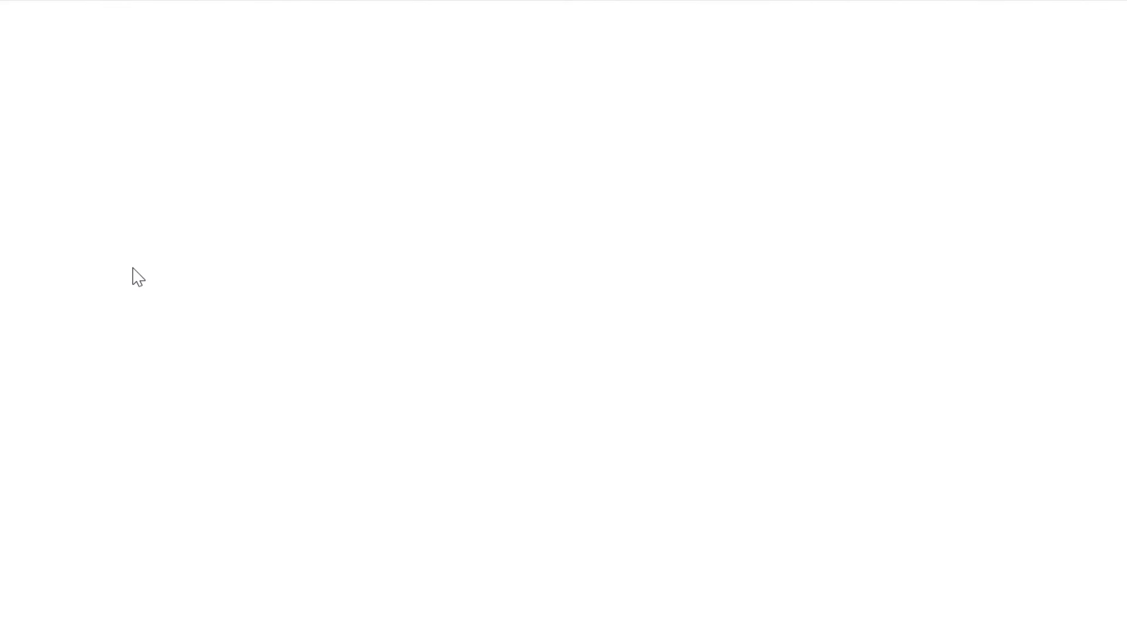
click(681, 471)
click(782, 466)
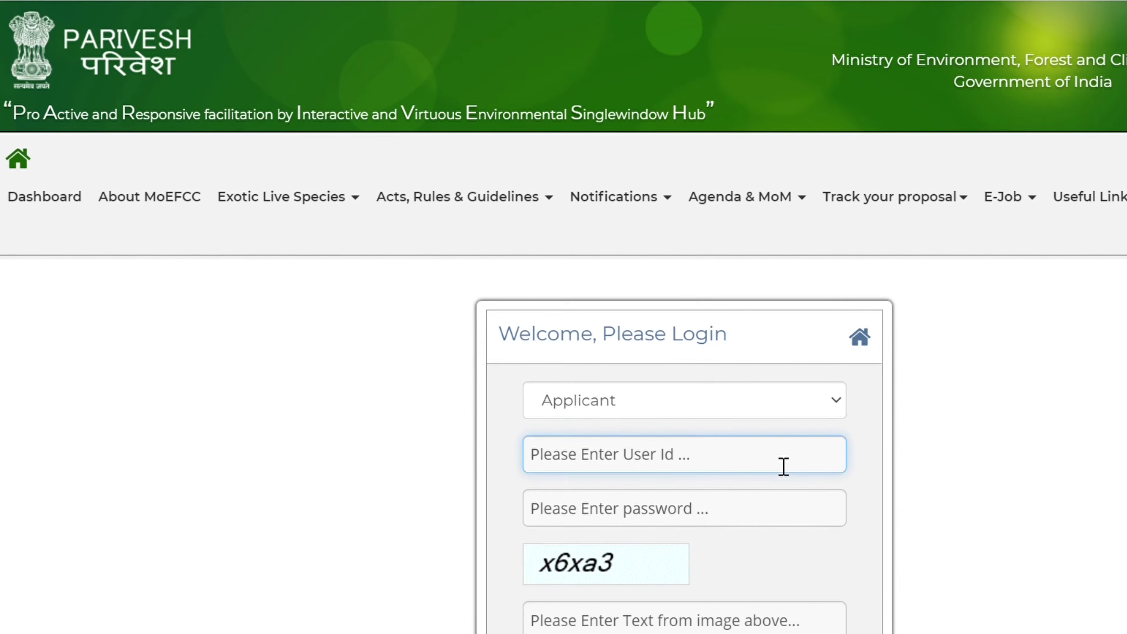
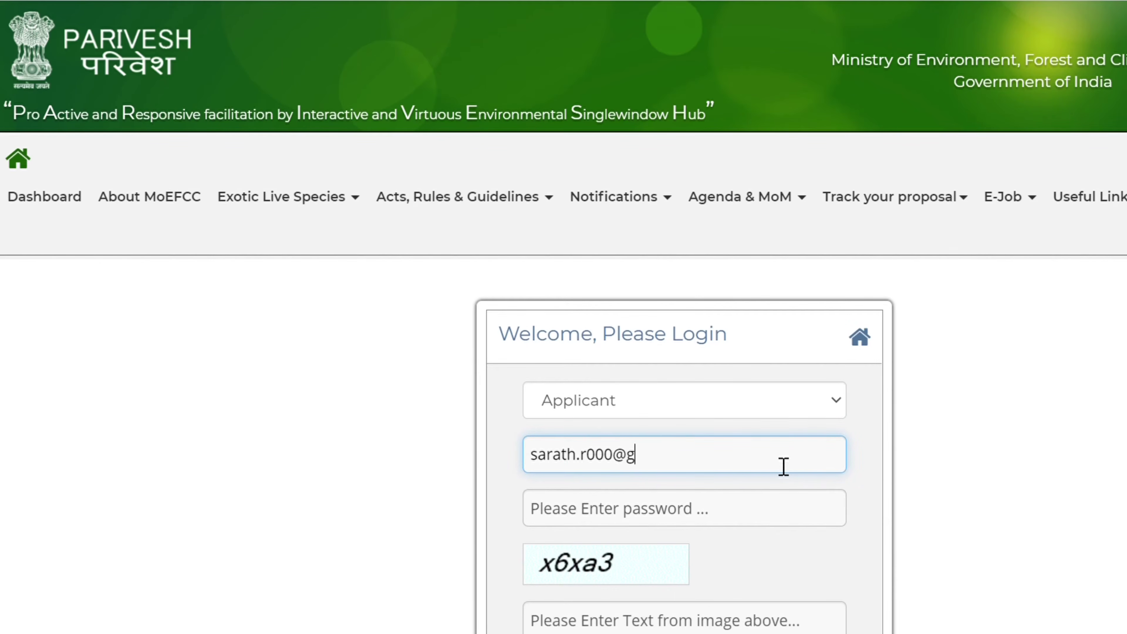
click(641, 525)
text(••)
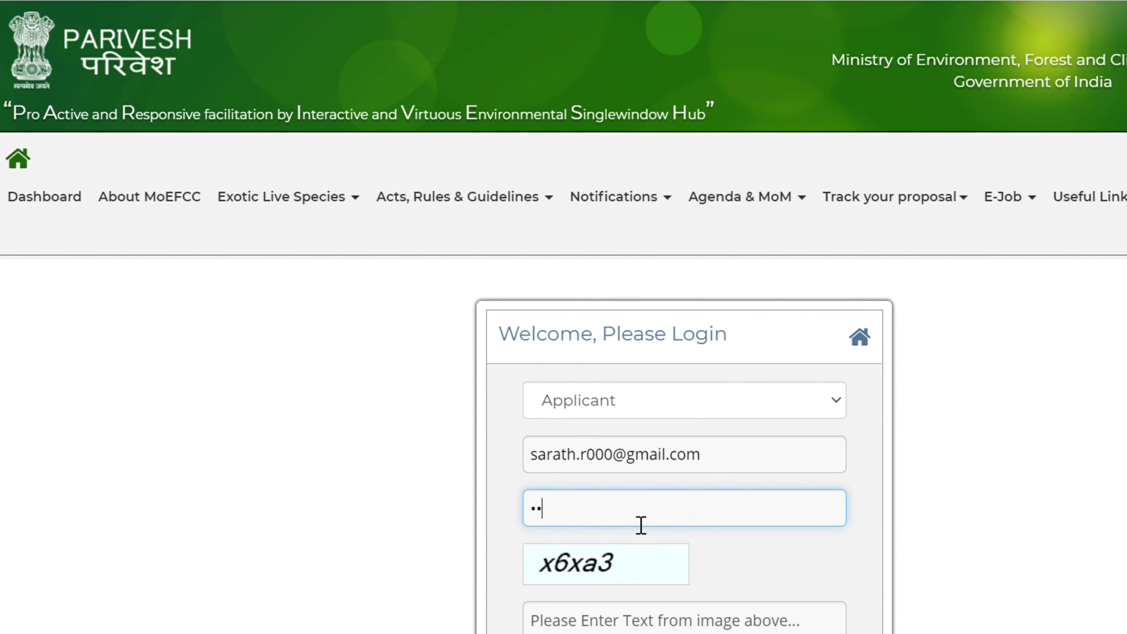
text(•)
scroll(666, 571, down, 2)
click(614, 515)
text(x6xa3)
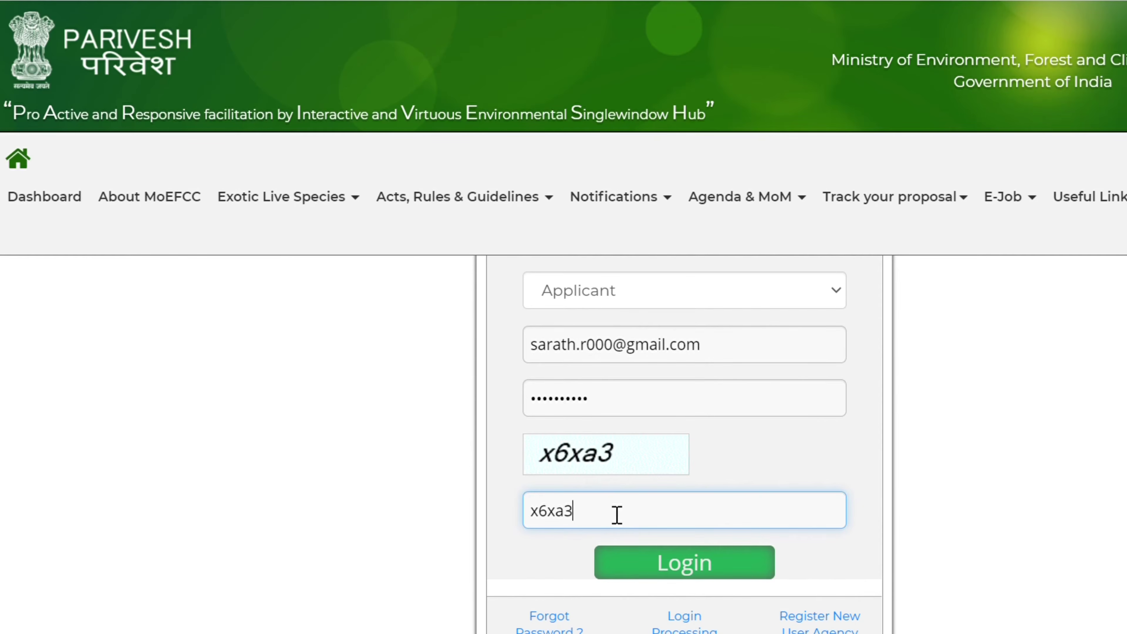
click(711, 571)
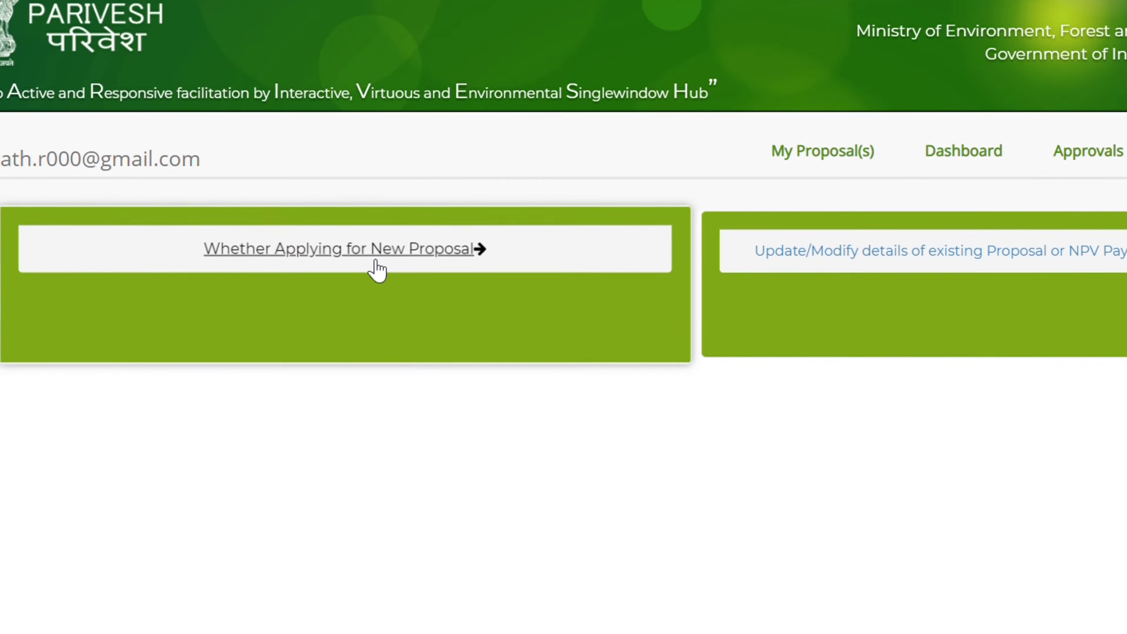
Start applying for a new proposal
click(279, 276)
scroll(571, 325, down, 5)
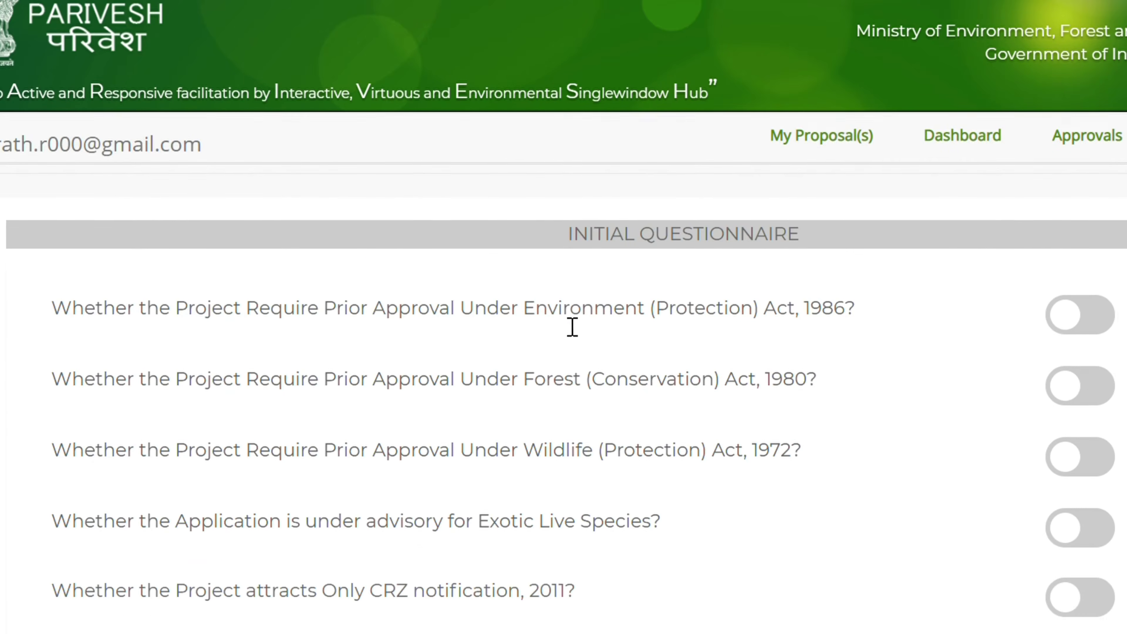
scroll(569, 325, up, 5)
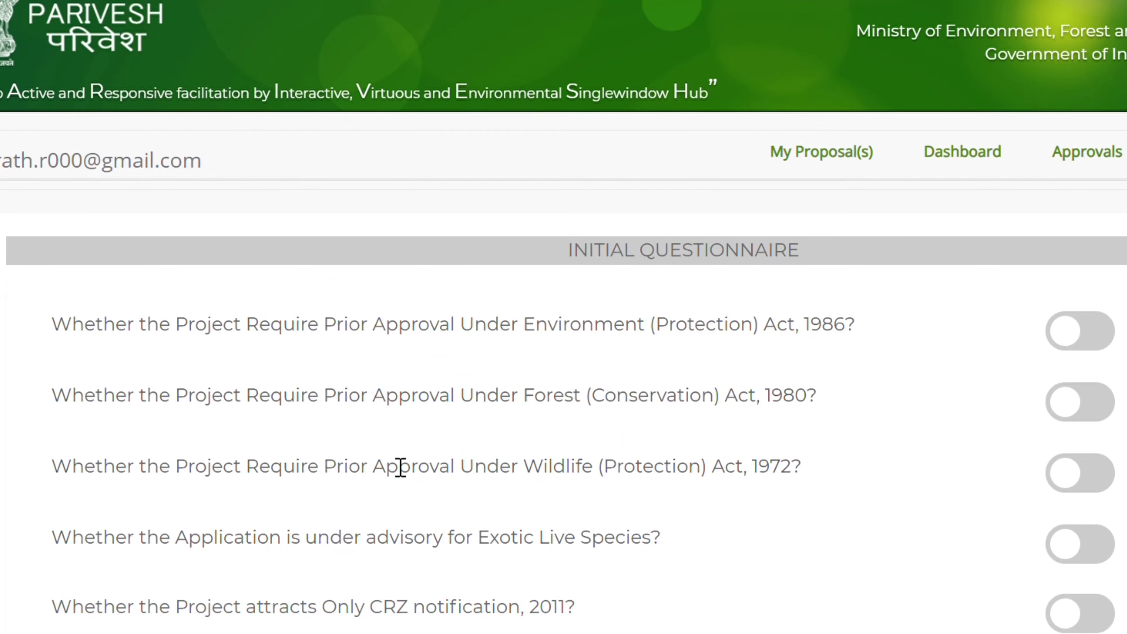
scroll(386, 459, down, 2)
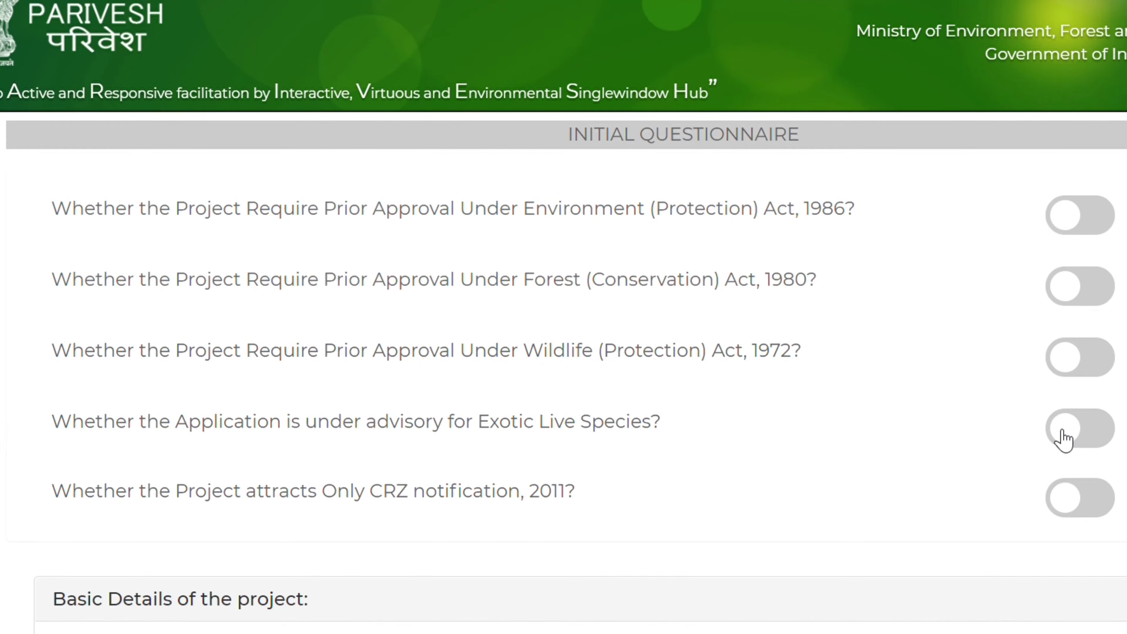
Turn on Exotic Live Species, Declaration of stock and Voluntary Disclosure in the questionnaire
click(1063, 439)
scroll(679, 402, down, 2)
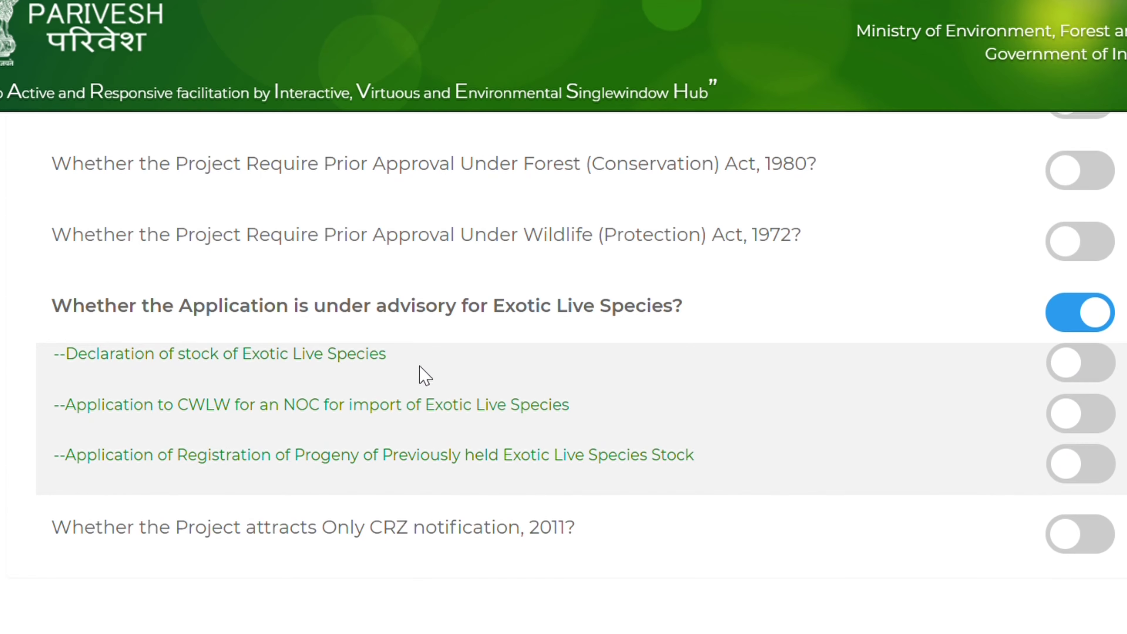
click(1085, 366)
scroll(1087, 369, down, 2)
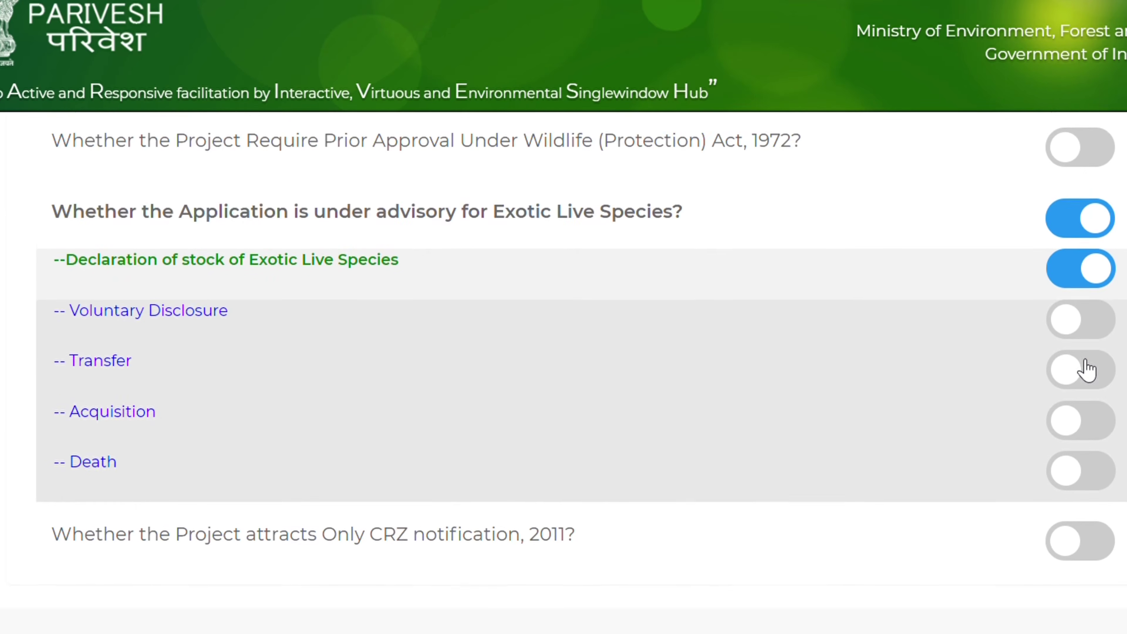
click(1082, 303)
scroll(796, 344, down, 4)
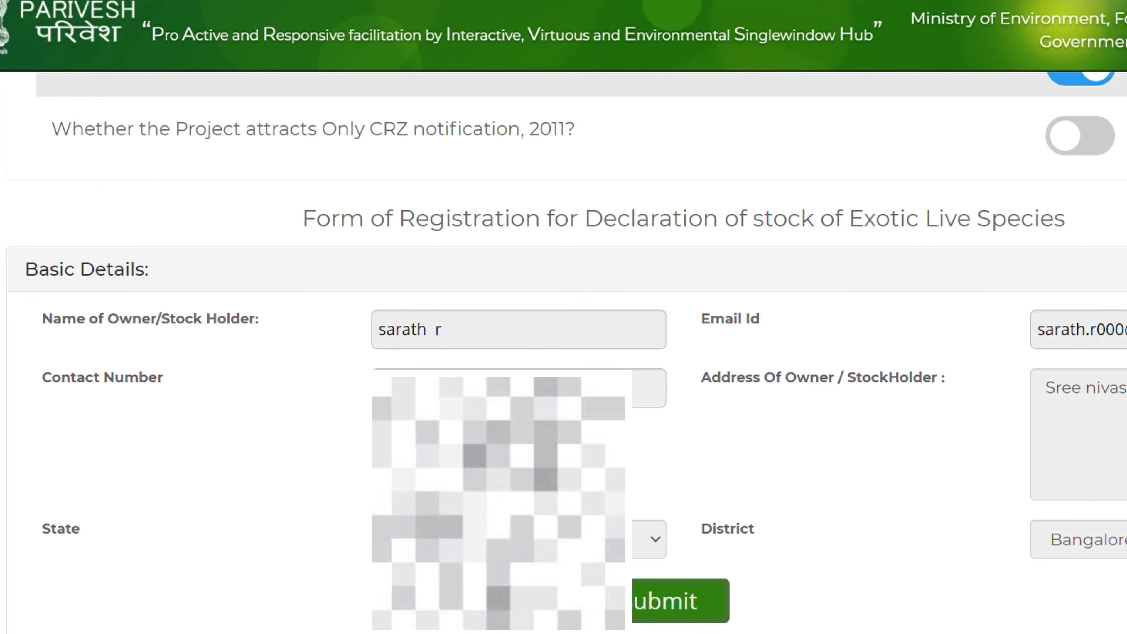
scroll(636, 311, down, 5)
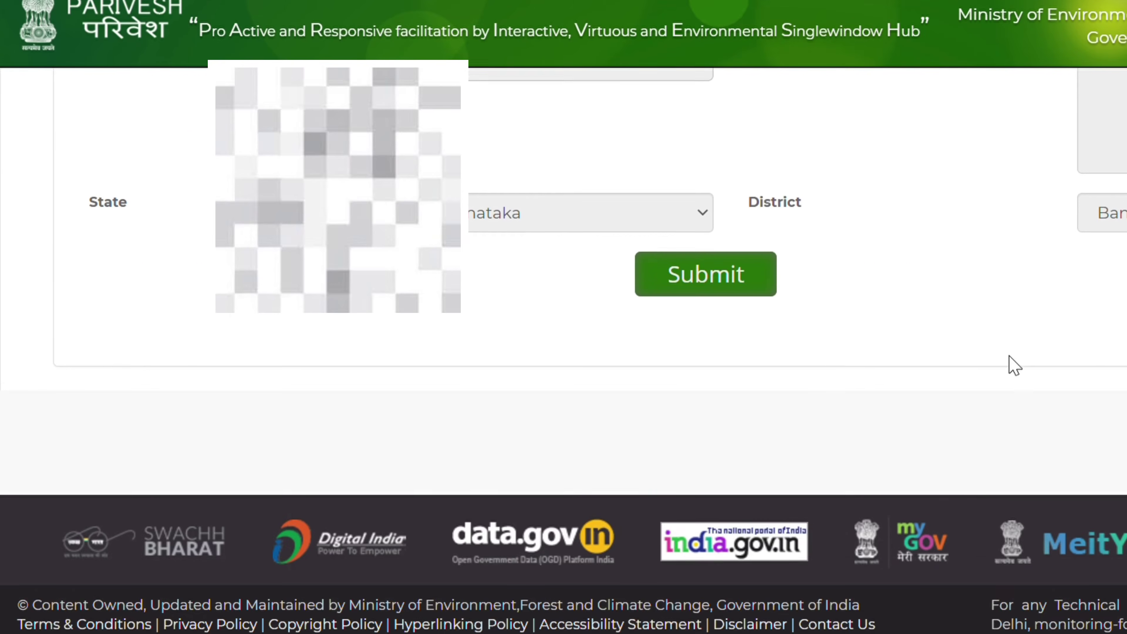
Submit the owner's Basic Details to generate a proposal number
scroll(816, 235, up, 2)
scroll(845, 224, down, 2)
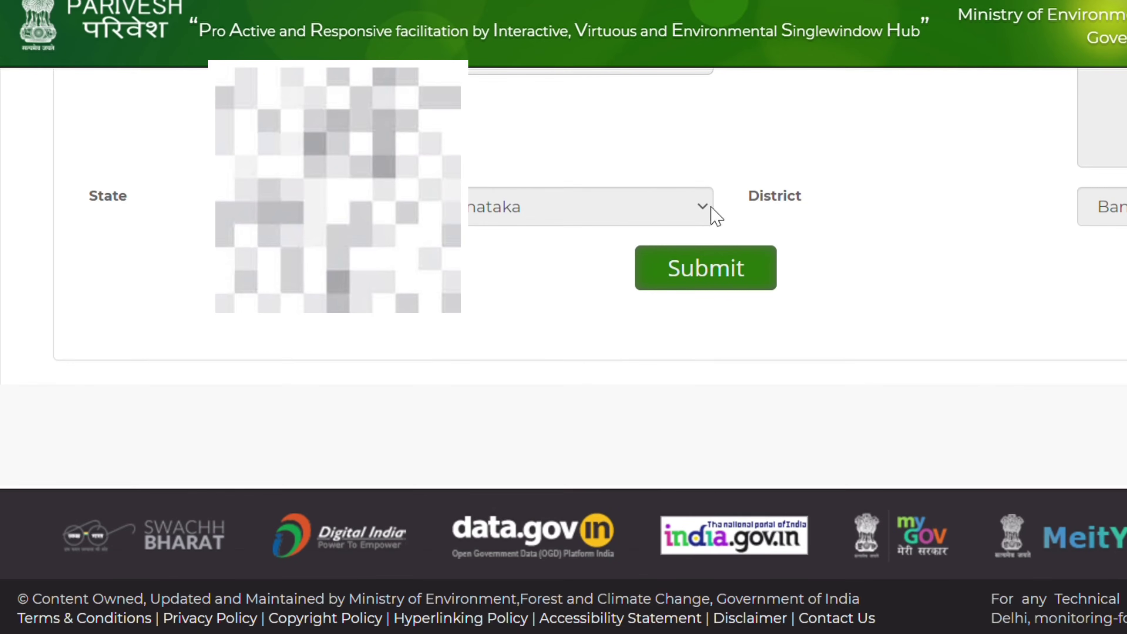
scroll(697, 184, up, 3)
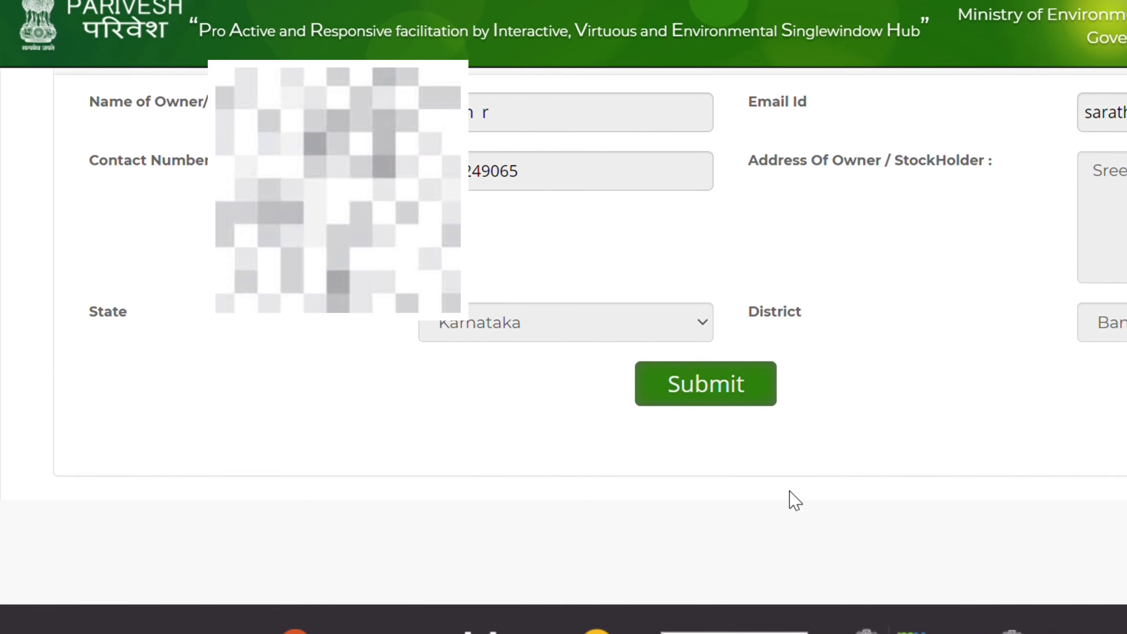
click(740, 392)
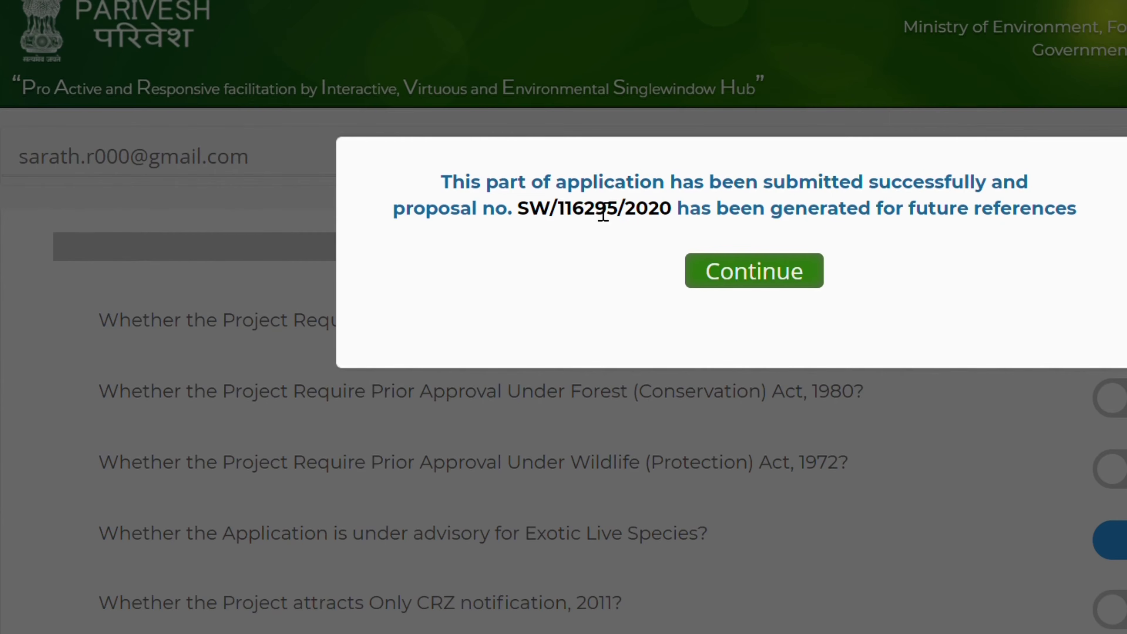
Continue past the success message and open the Species Common Name dropdown in Exotic Live Species Details
click(777, 283)
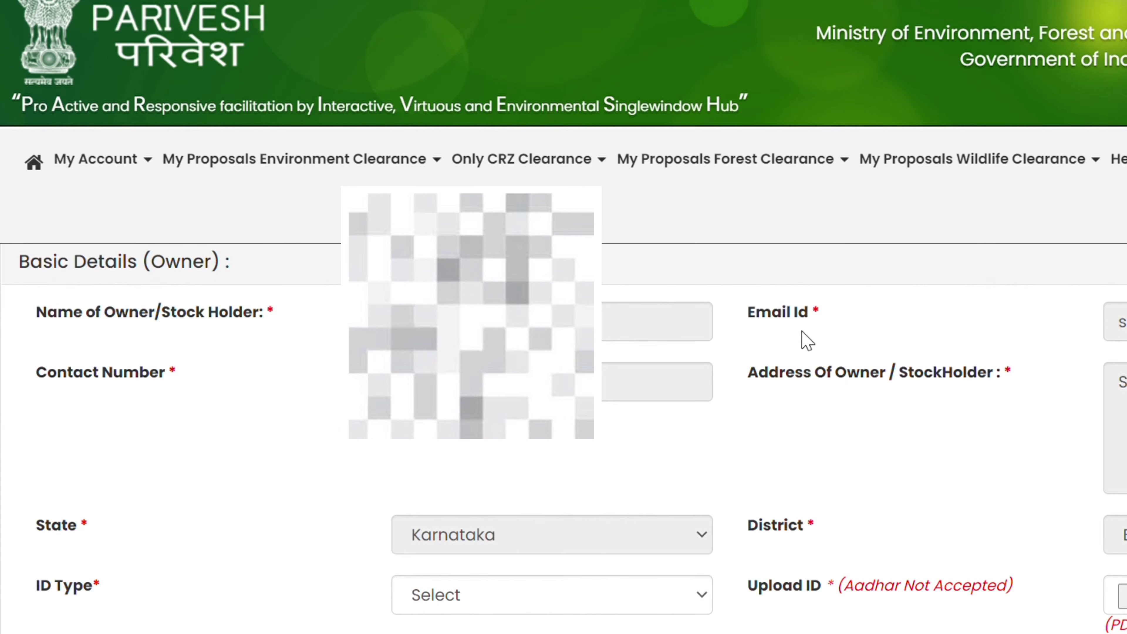
scroll(782, 288, down, 3)
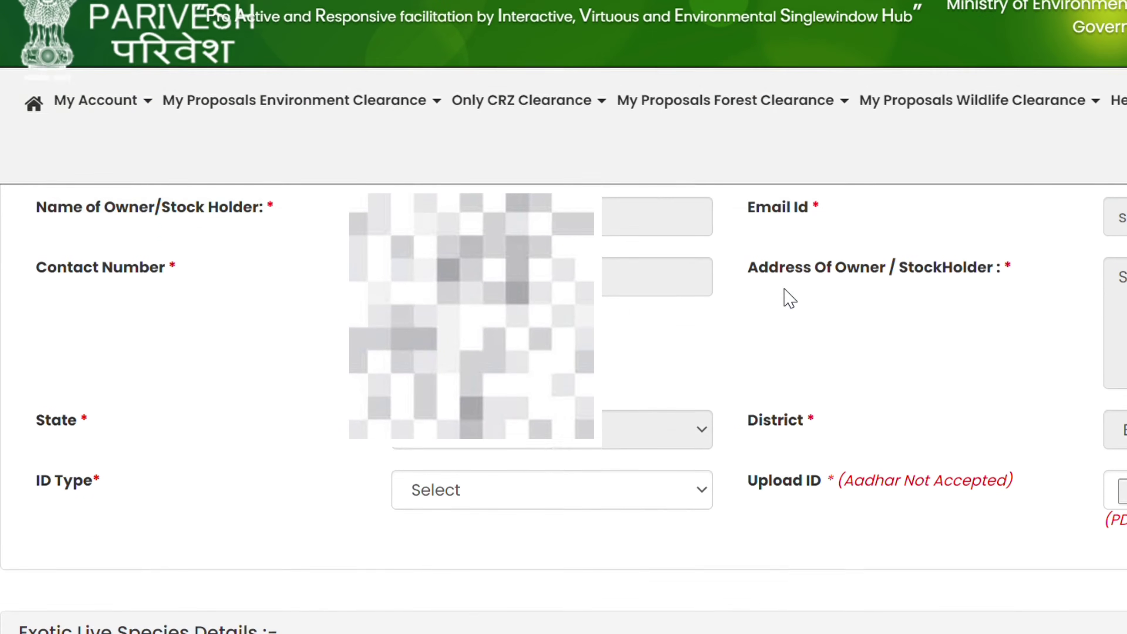
scroll(691, 279, down, 2)
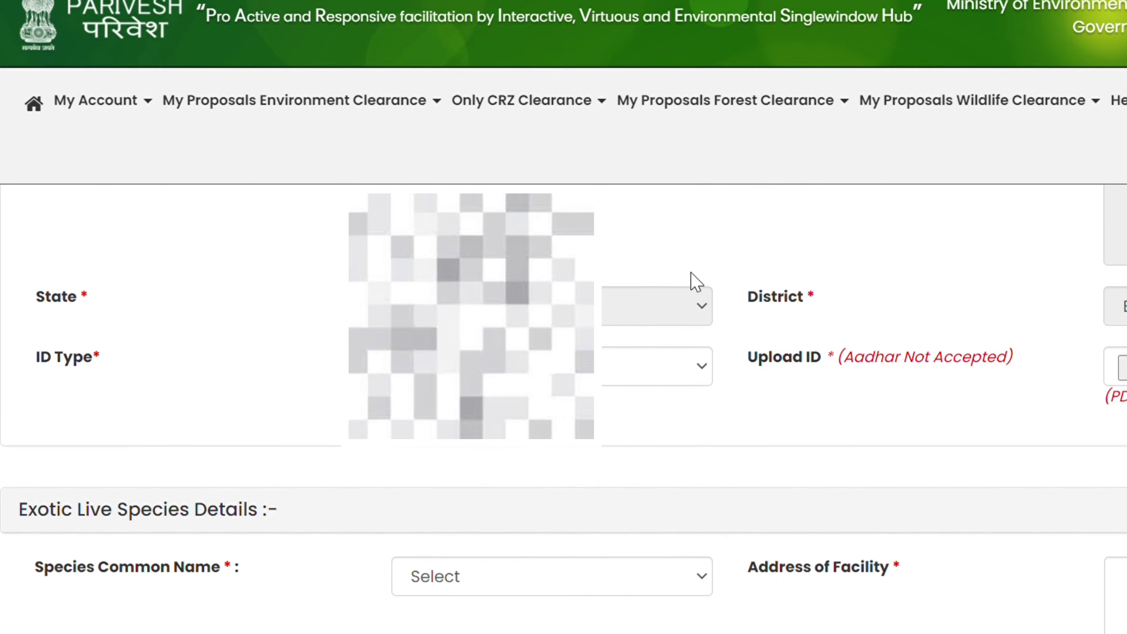
scroll(604, 287, up, 5)
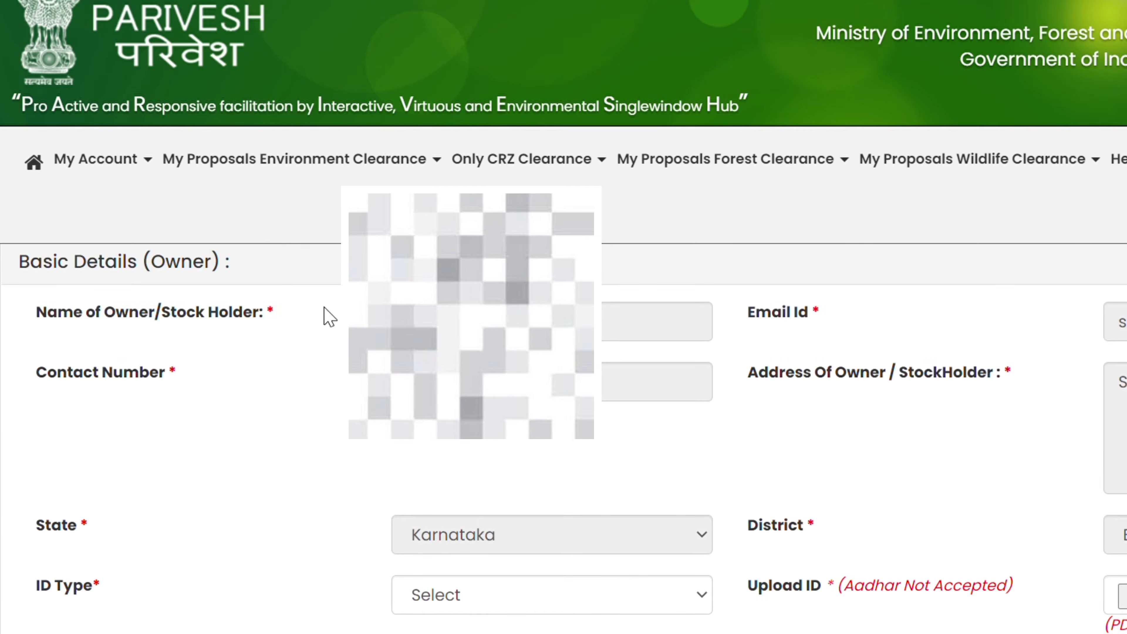
scroll(377, 351, down, 6)
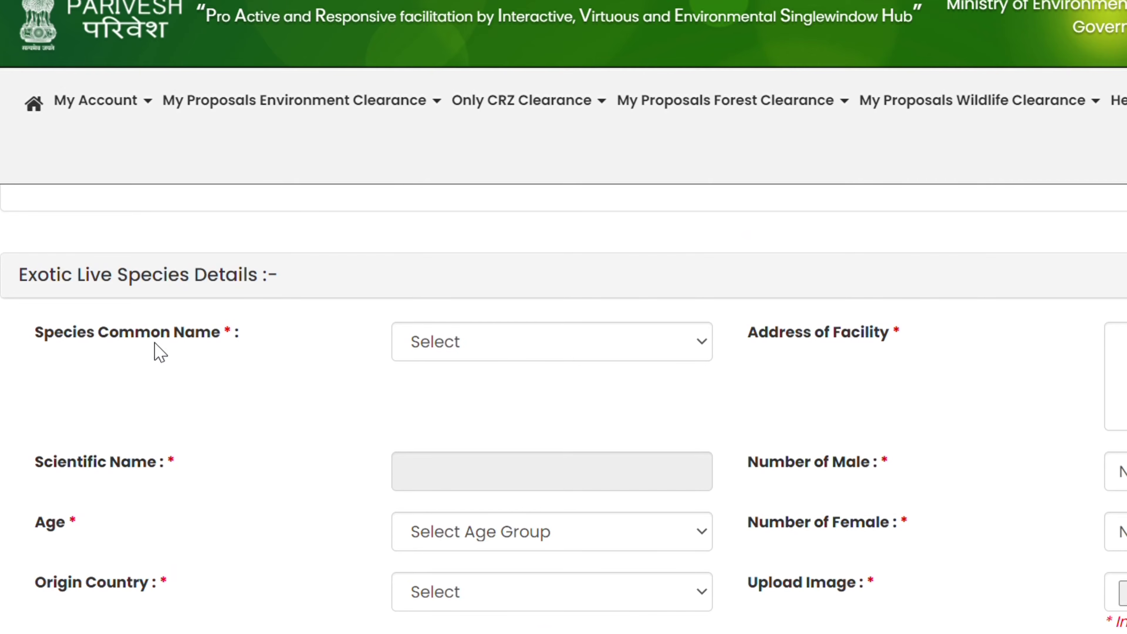
scroll(377, 355, down, 2)
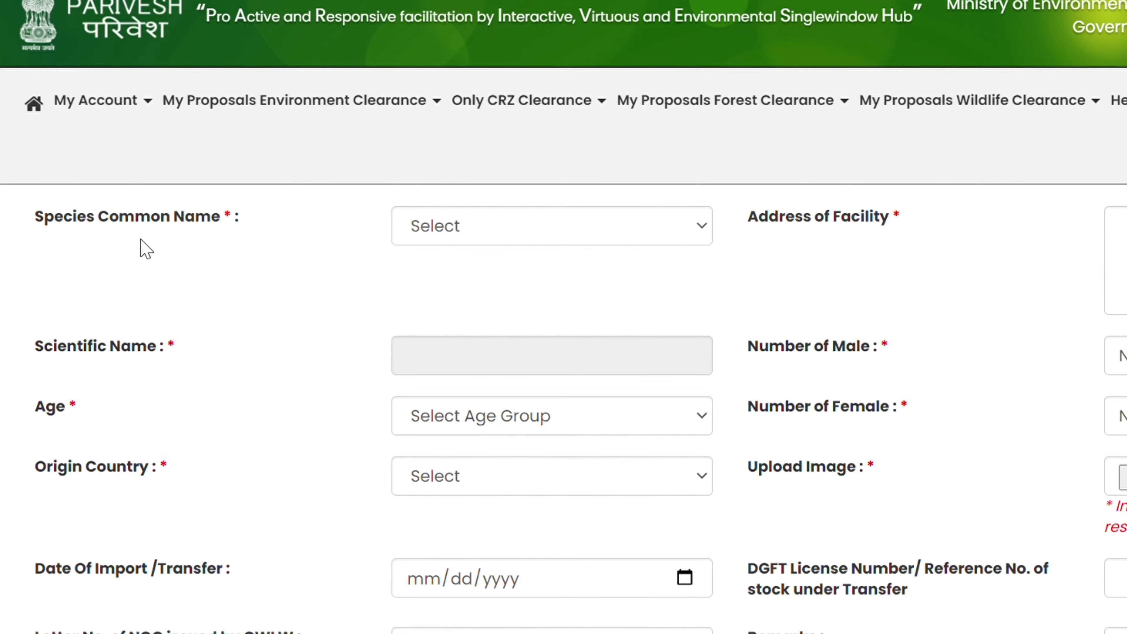
click(697, 237)
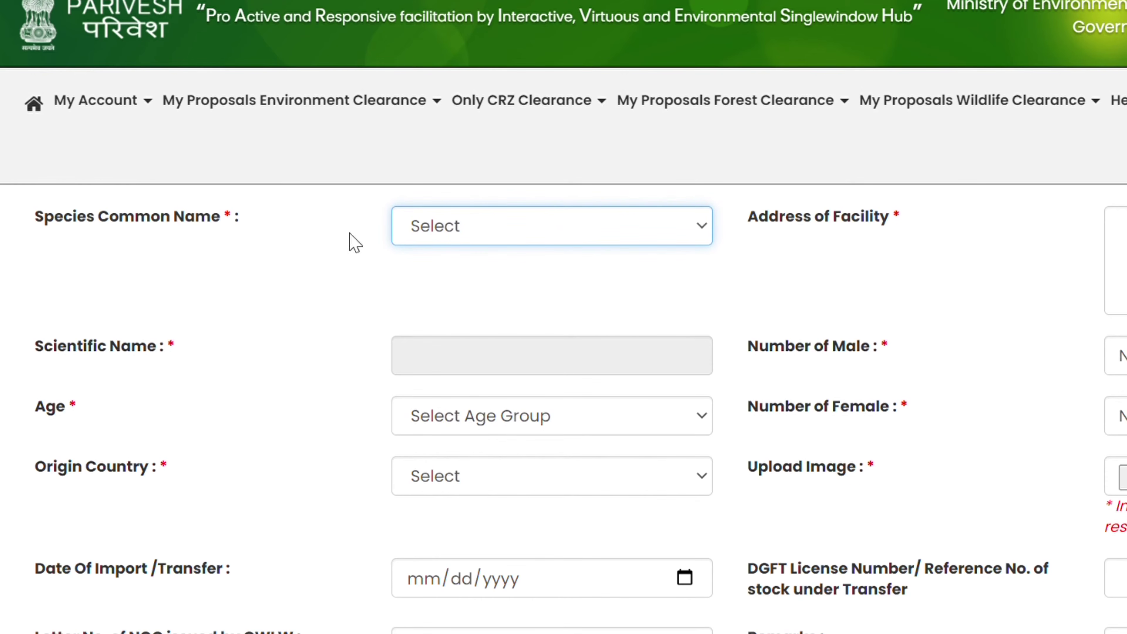
Choose Red Eared Slider Turtle as the species, giving scientific name Trachemys scripta
click(559, 346)
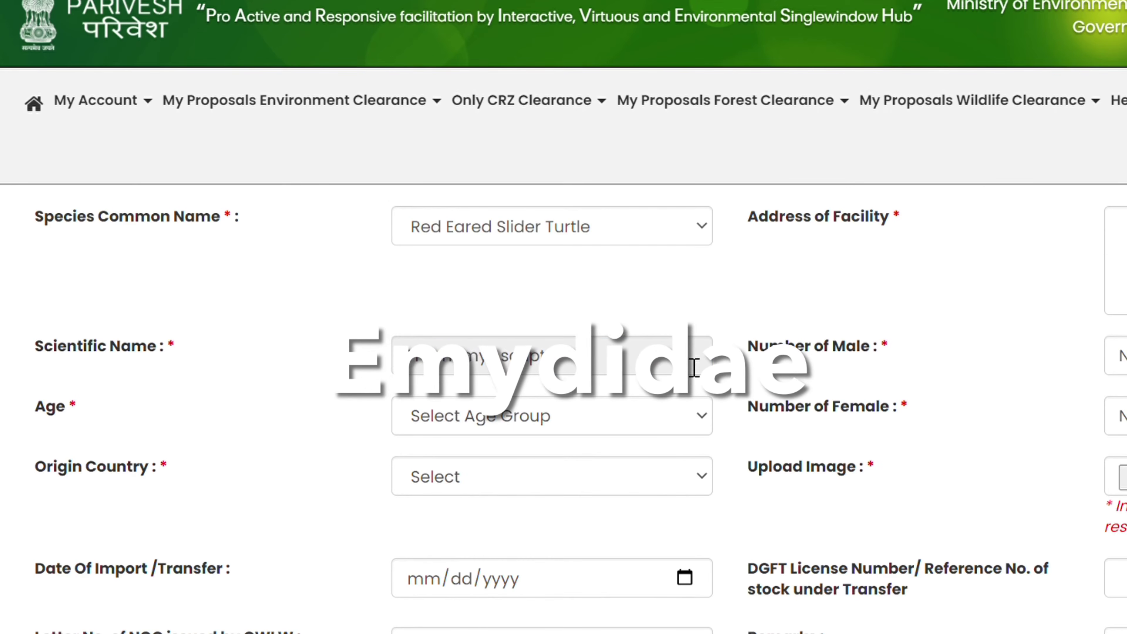
click(634, 355)
drag(633, 355, 406, 357)
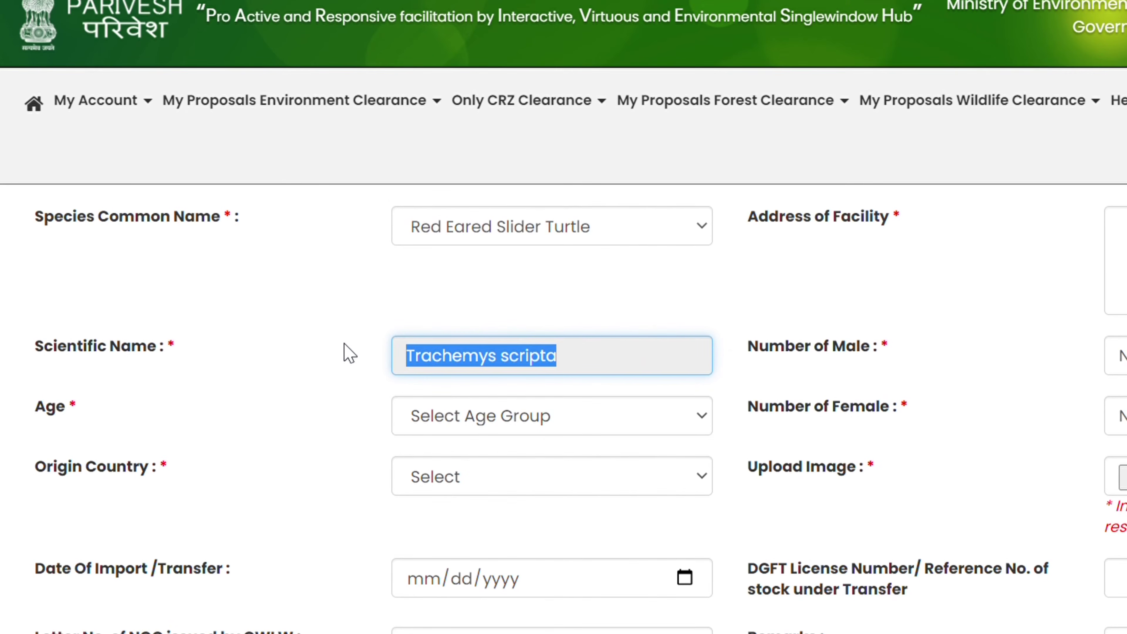
click(641, 383)
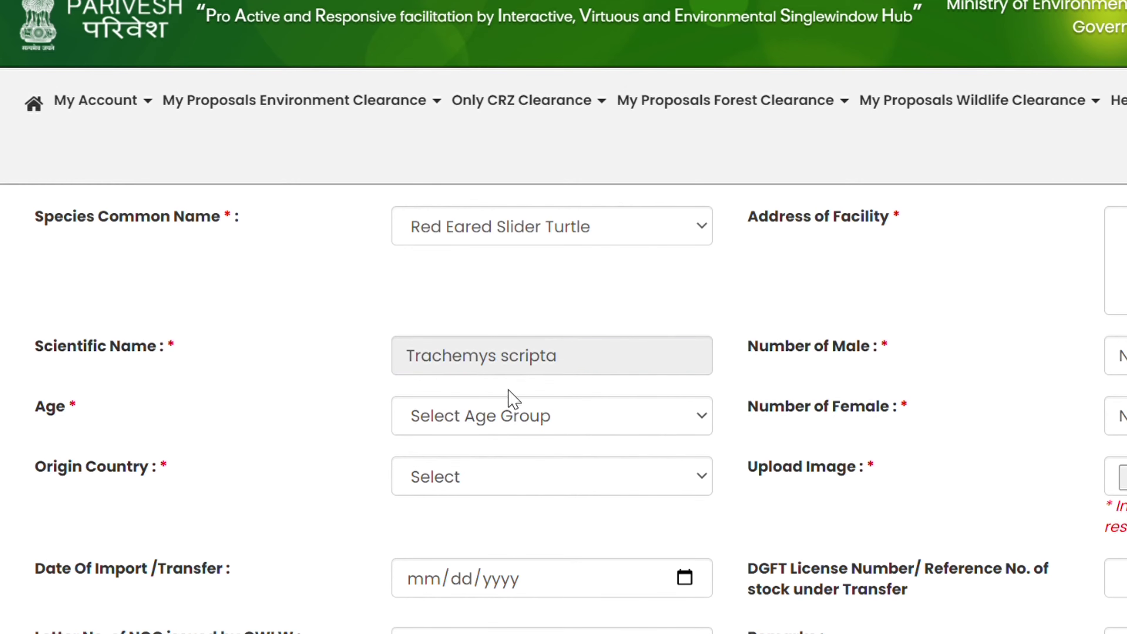
Set the species Age to Juvenile and Origin Country to Singapore
click(649, 422)
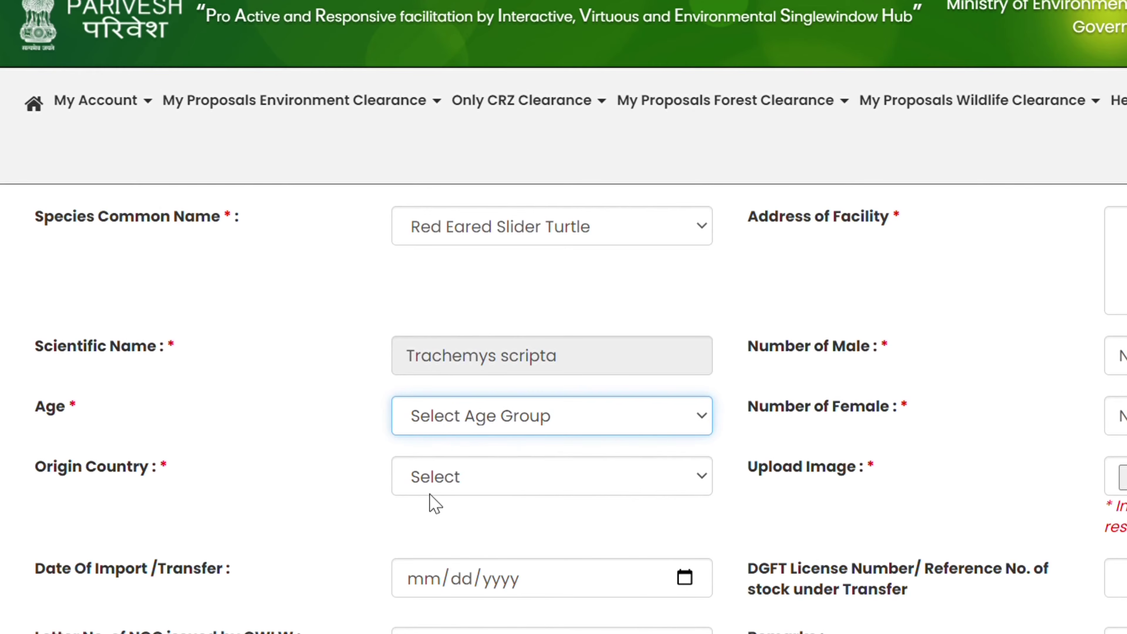
click(470, 488)
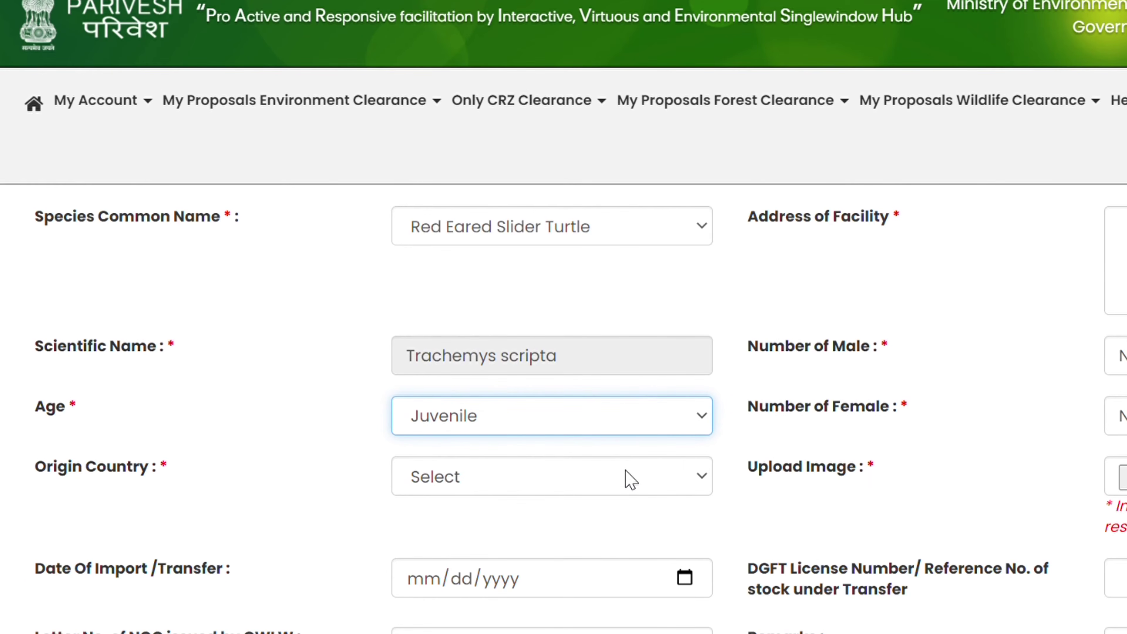
scroll(630, 479, down, 3)
click(634, 365)
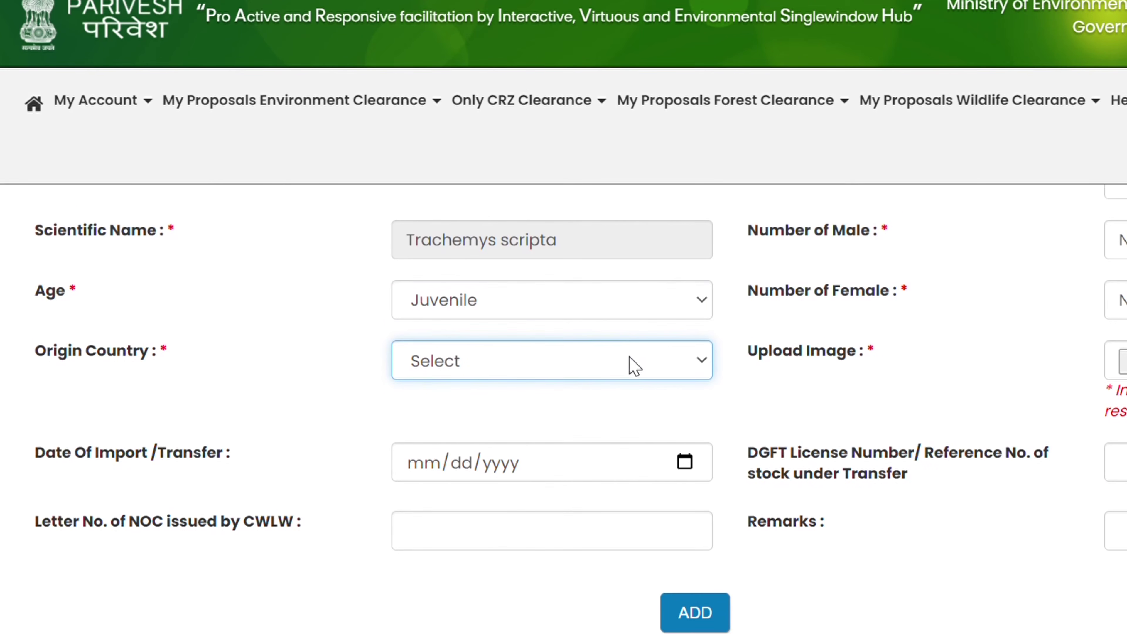
click(606, 232)
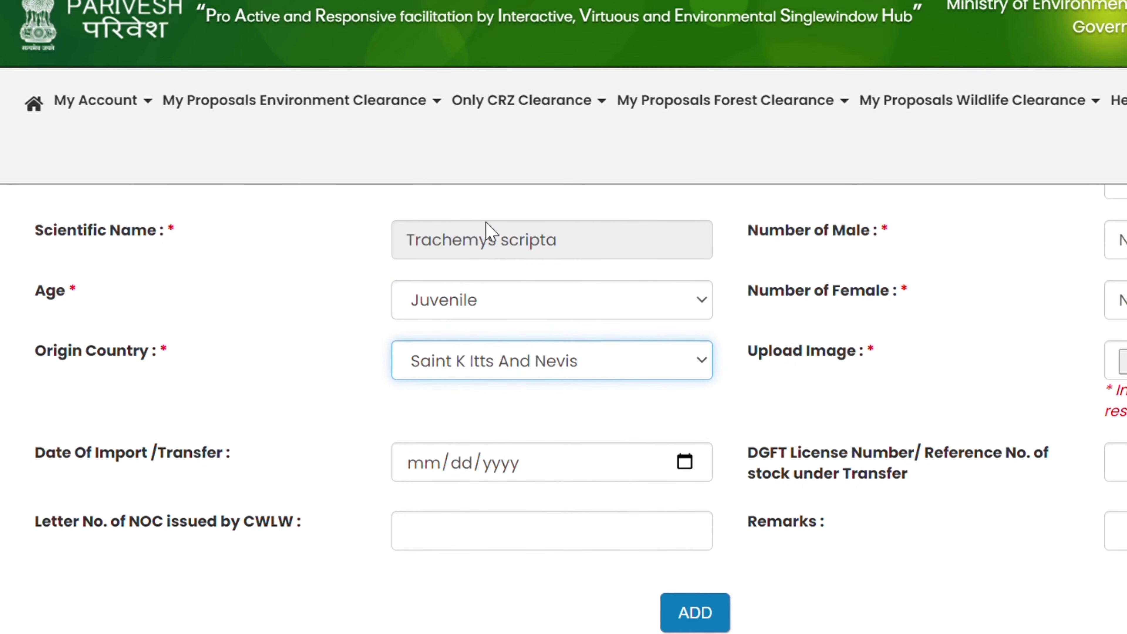
click(560, 234)
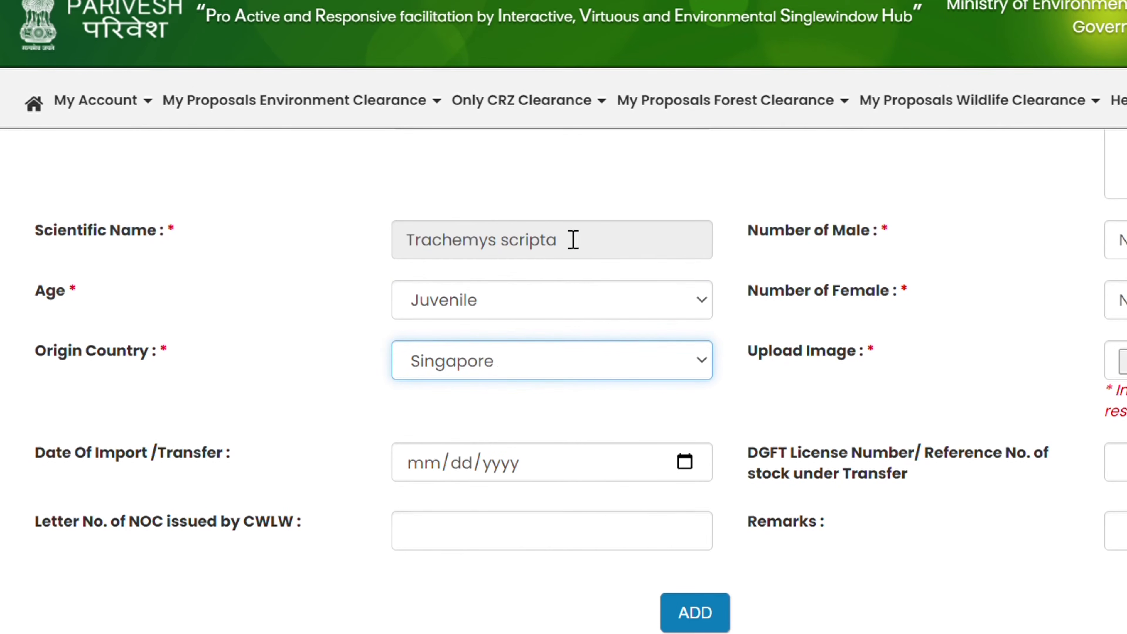
scroll(621, 407, down, 3)
scroll(539, 441, up, 3)
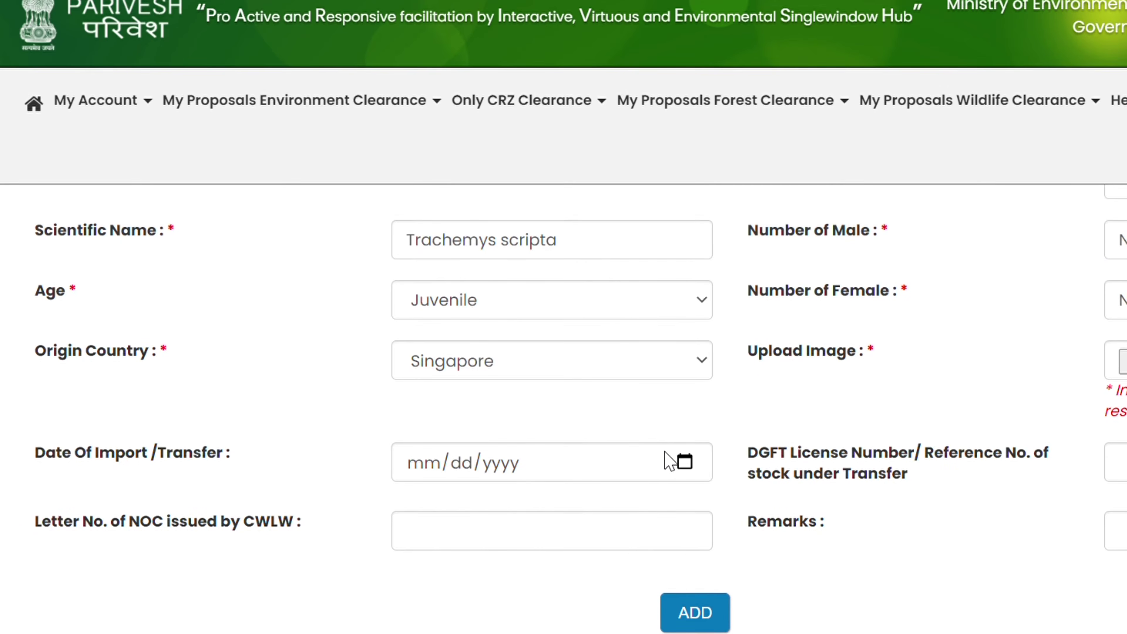
Move from the date of import field to the Letter No. of NOC field
click(682, 467)
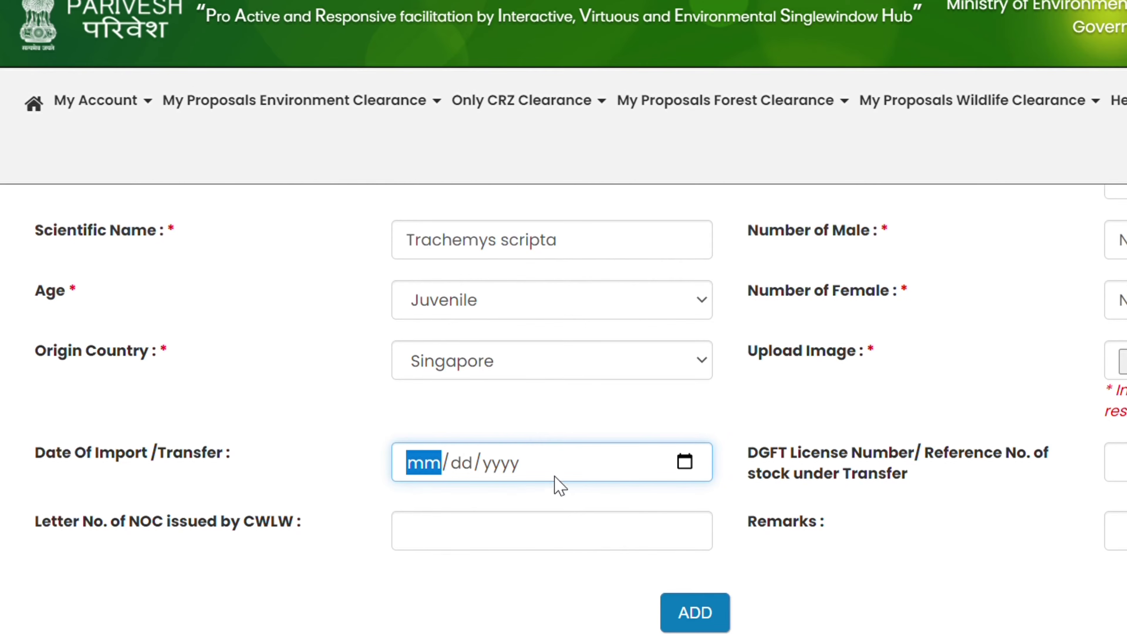
scroll(644, 508, down, 3)
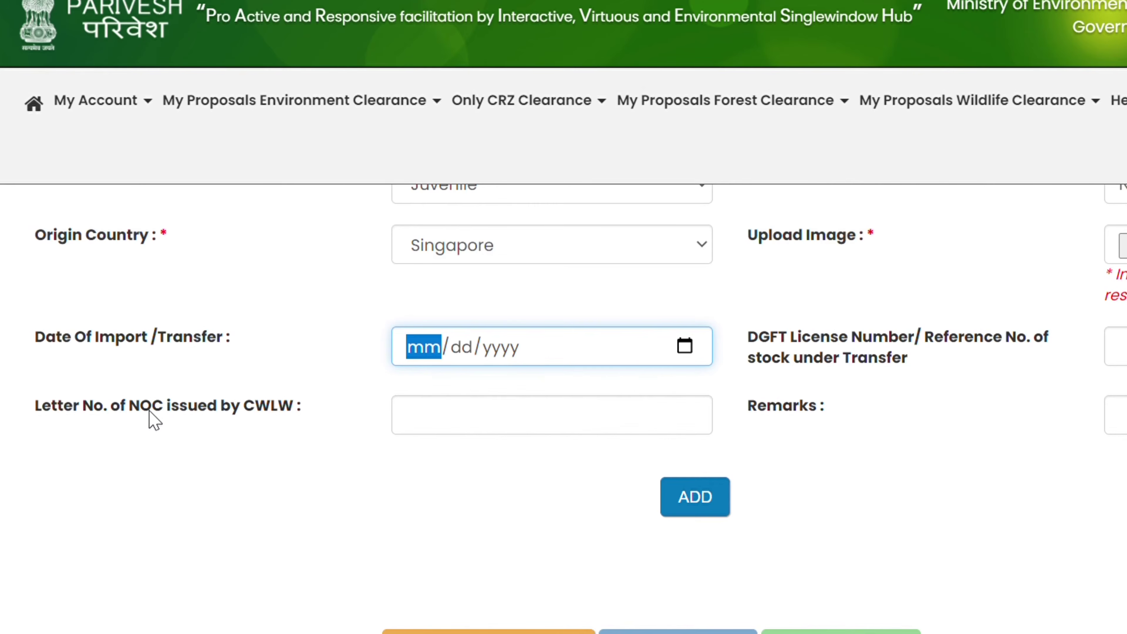
click(584, 425)
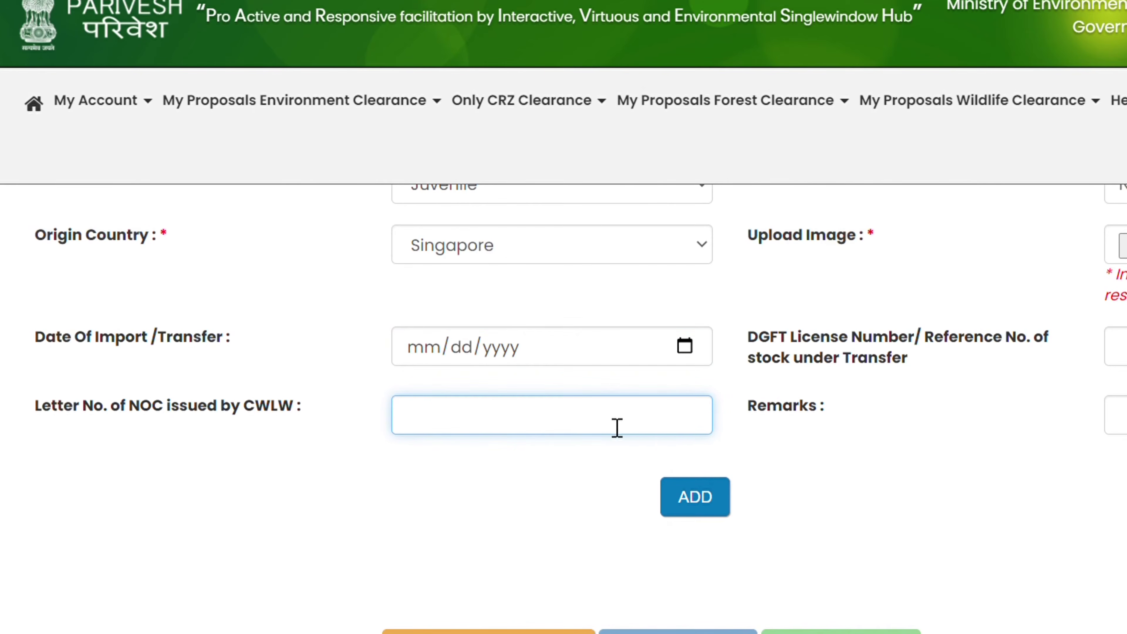
scroll(617, 428, up, 2)
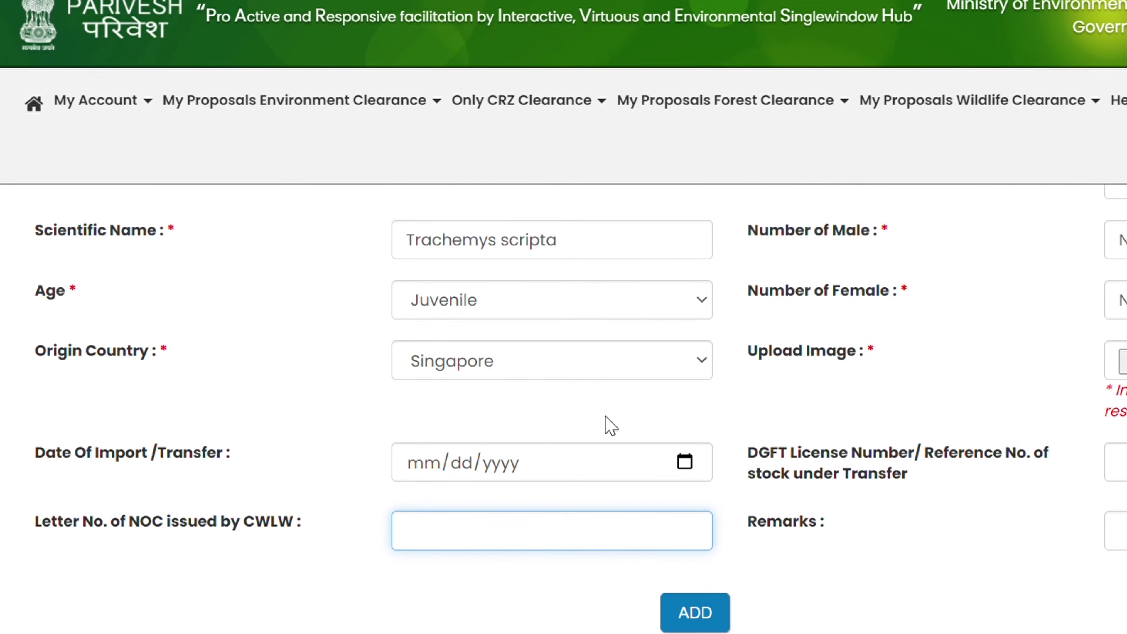
scroll(605, 417, up, 1)
scroll(606, 417, down, 2)
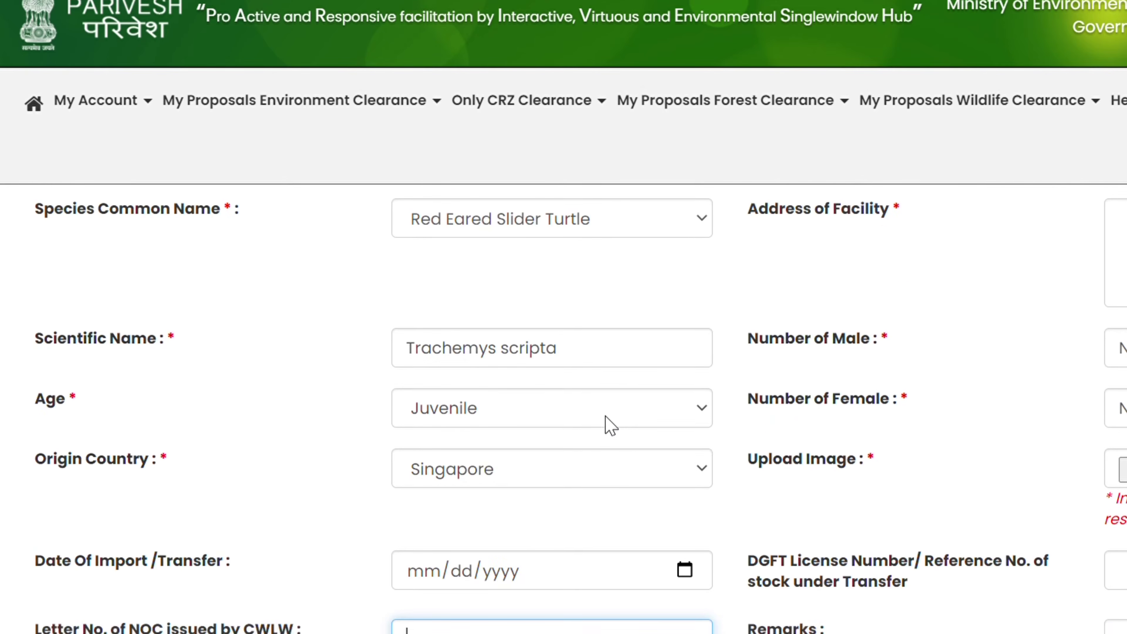
scroll(617, 431, up, 1)
scroll(548, 528, up, 5)
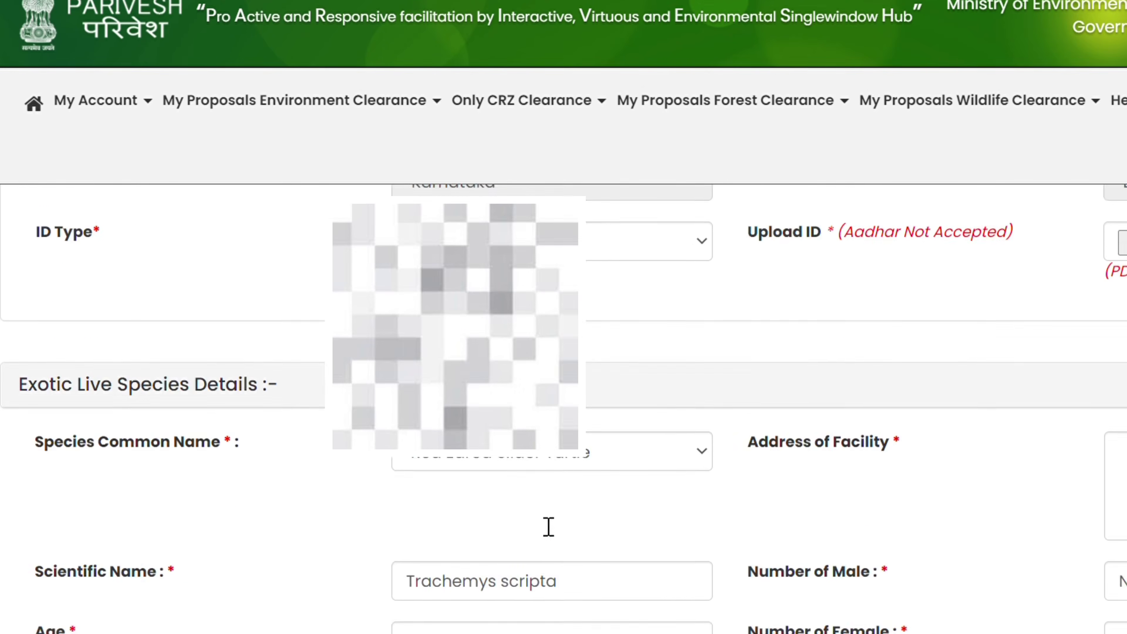
scroll(658, 500, up, 1)
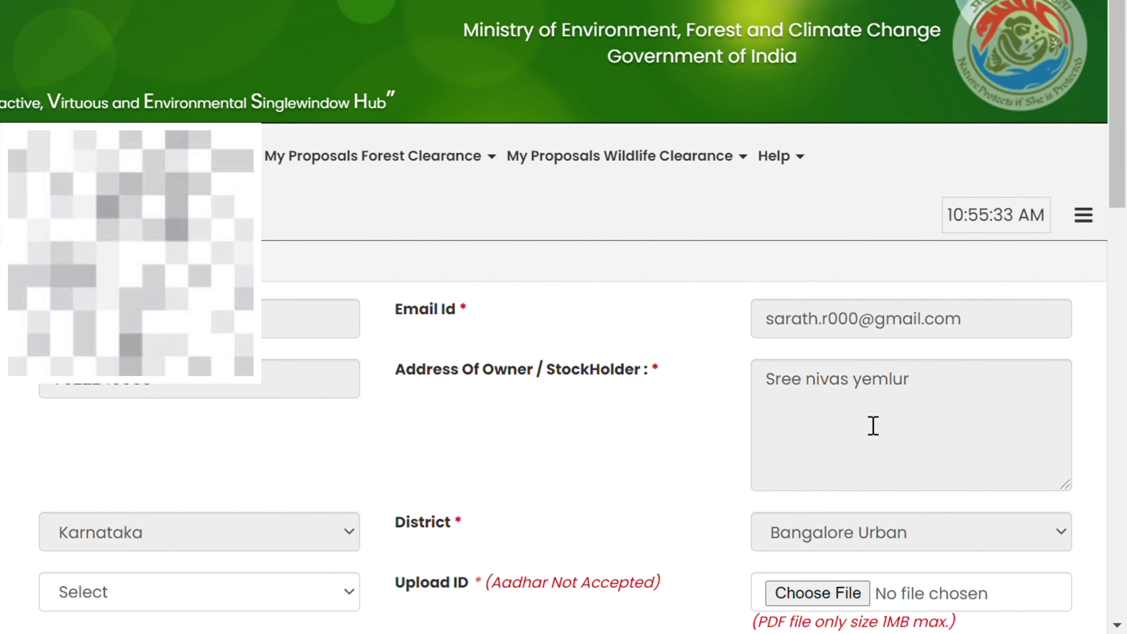
scroll(872, 426, down, 2)
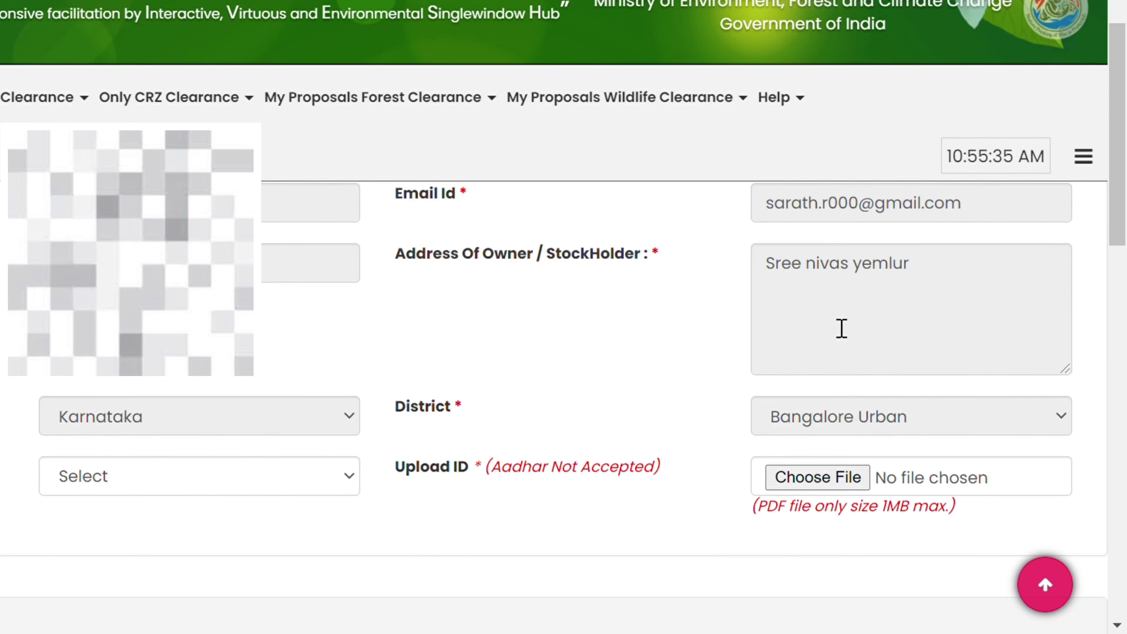
scroll(848, 348, down, 1)
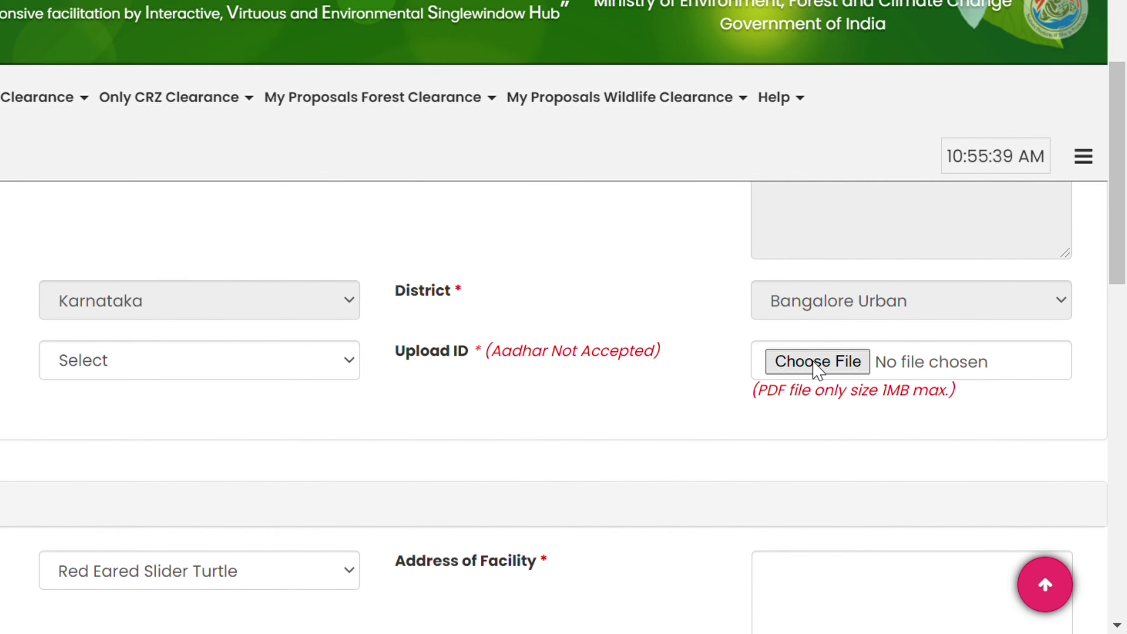
scroll(827, 362, down, 1)
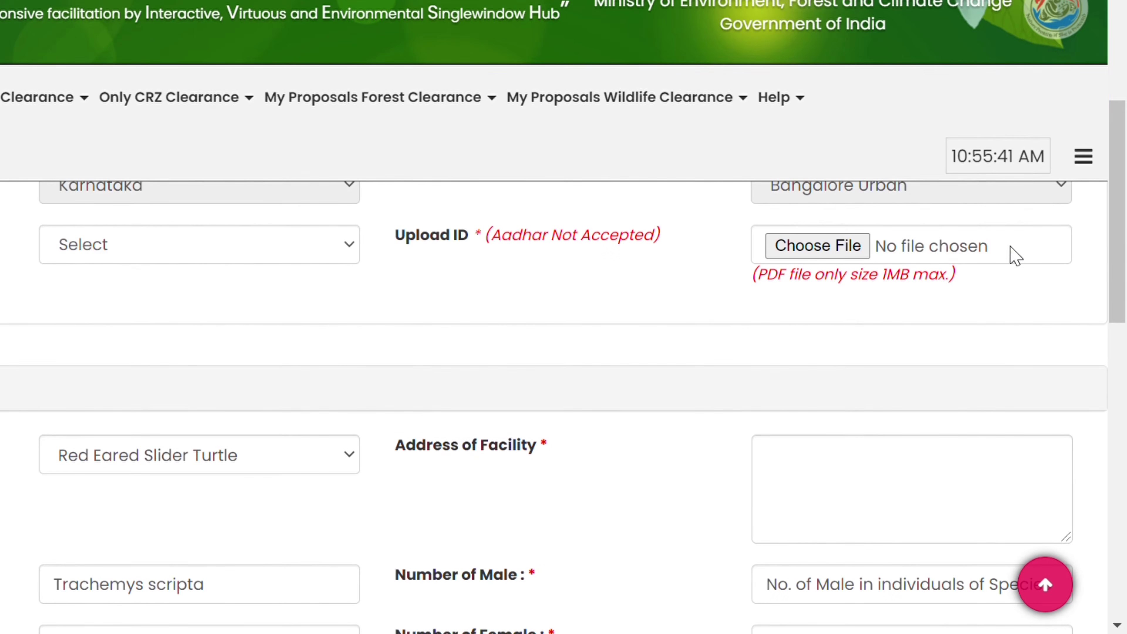
scroll(852, 347, down, 1)
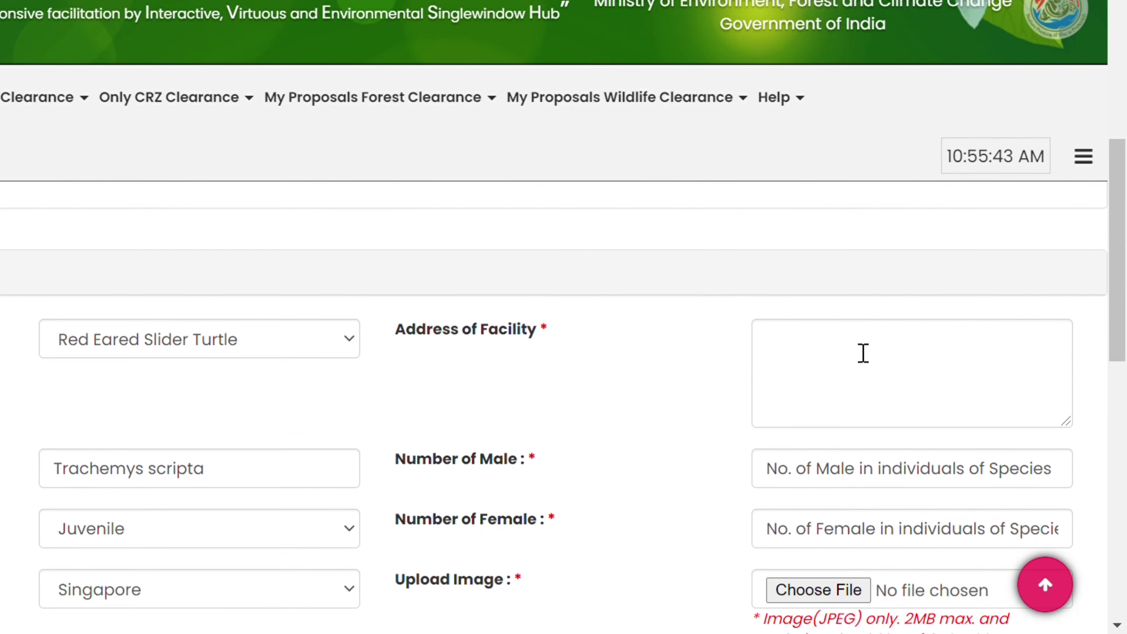
scroll(904, 380, down, 1)
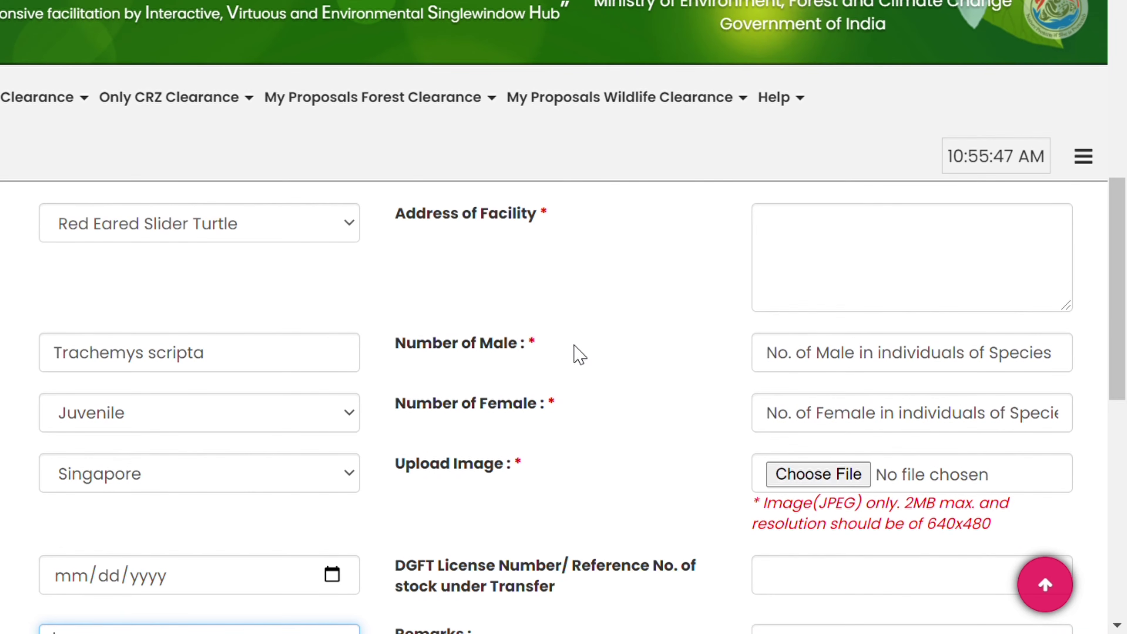
scroll(887, 382, down, 1)
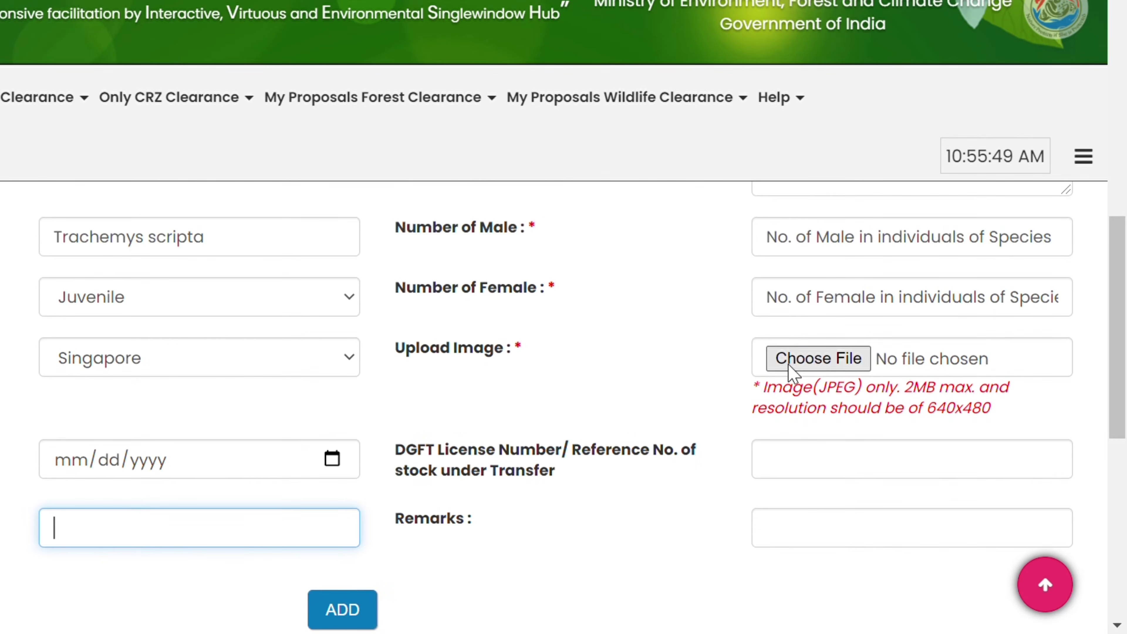
scroll(848, 420, up, 1)
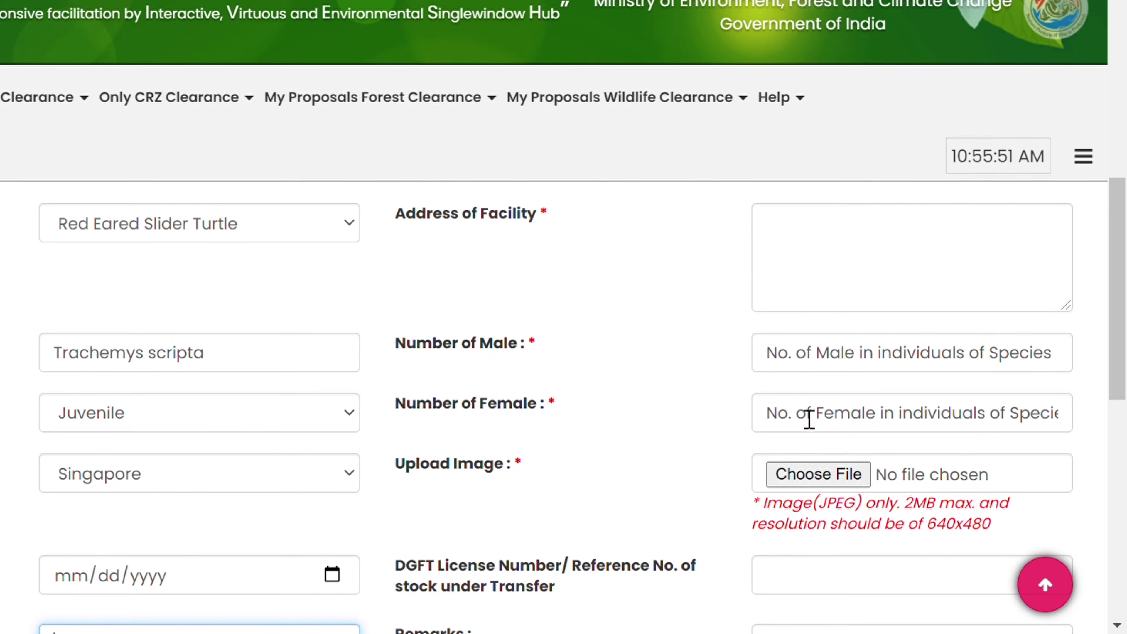
scroll(885, 453, down, 1)
scroll(772, 429, up, 5)
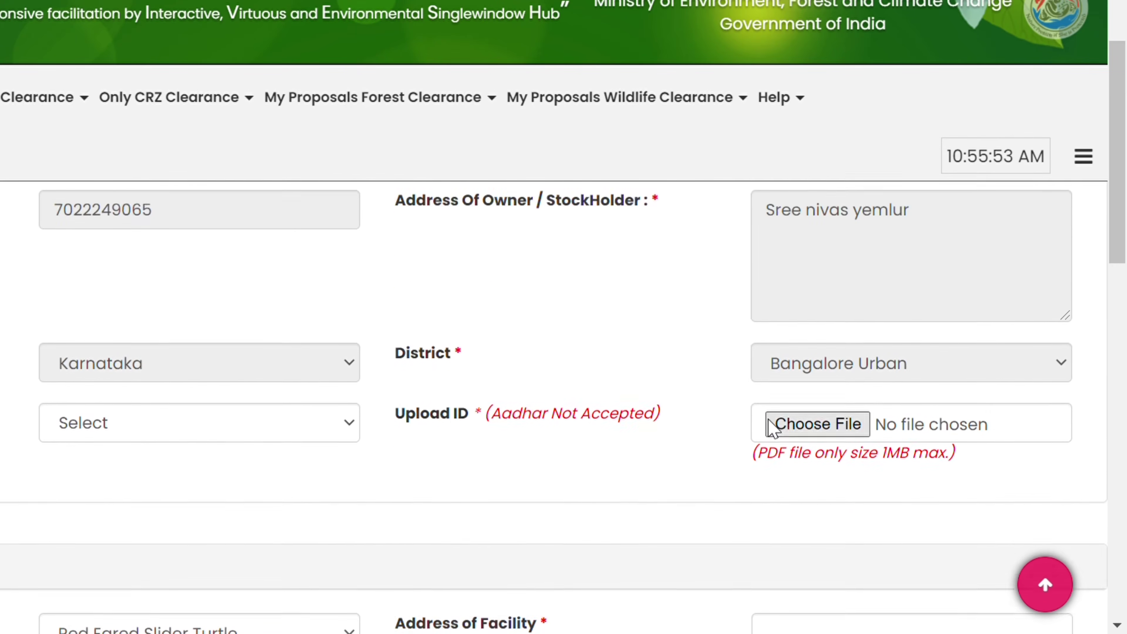
scroll(772, 431, down, 4)
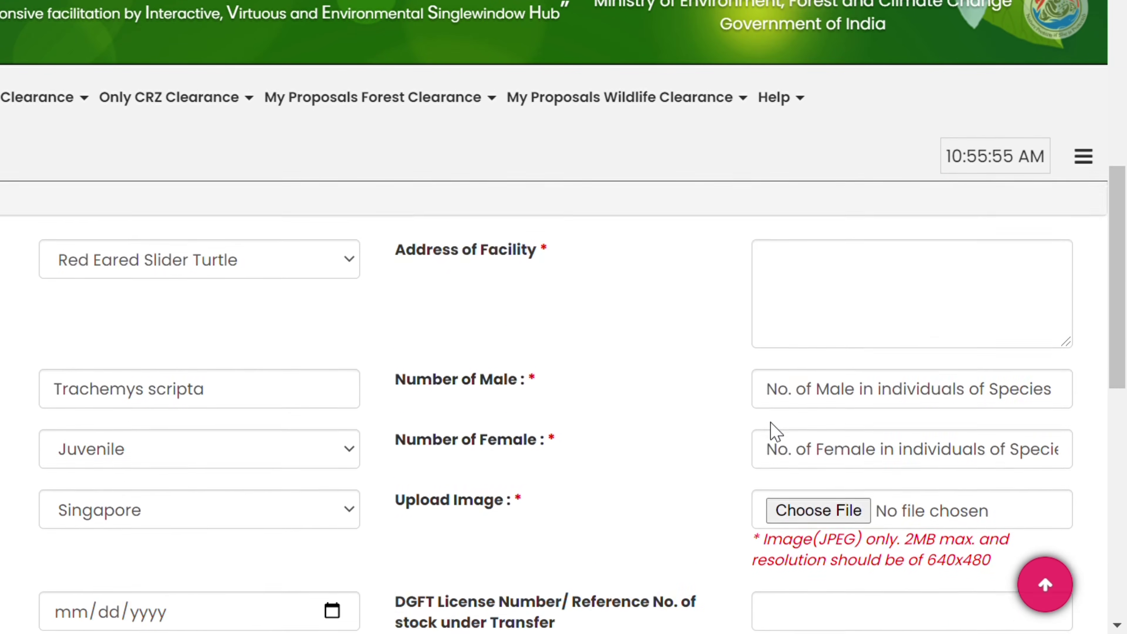
scroll(774, 426, up, 3)
scroll(780, 397, down, 5)
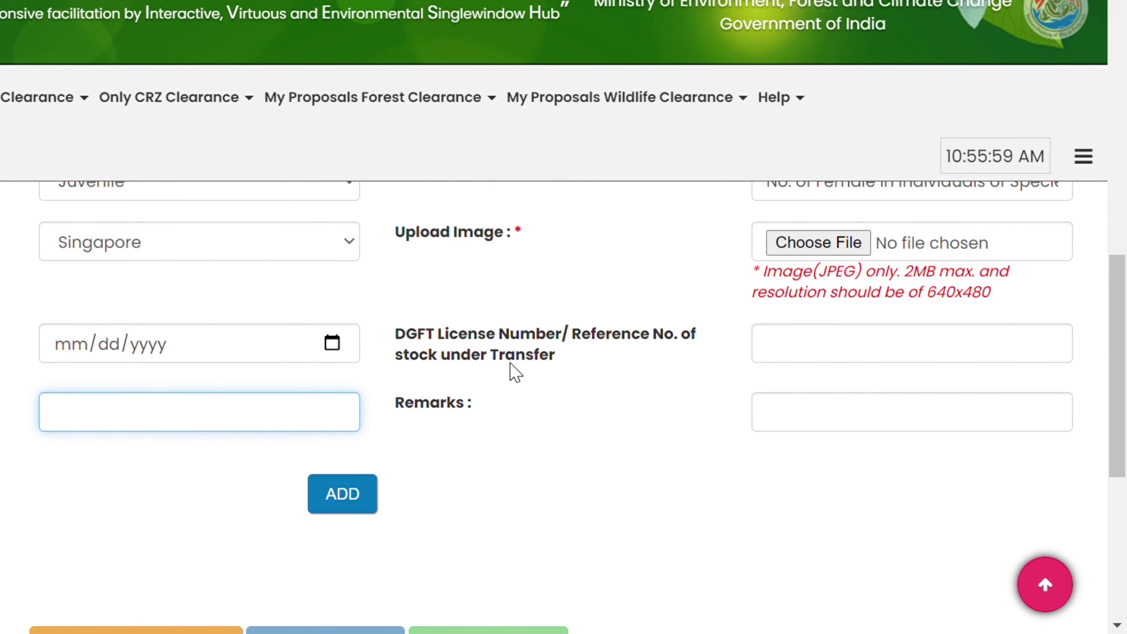
scroll(622, 446, down, 1)
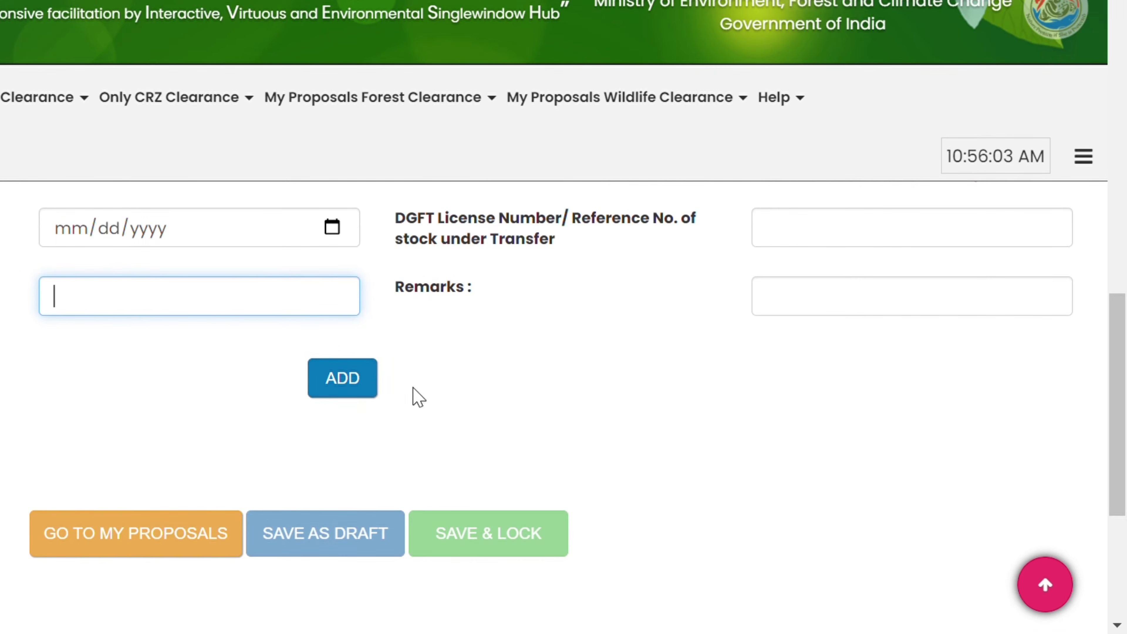
scroll(726, 226, up, 4)
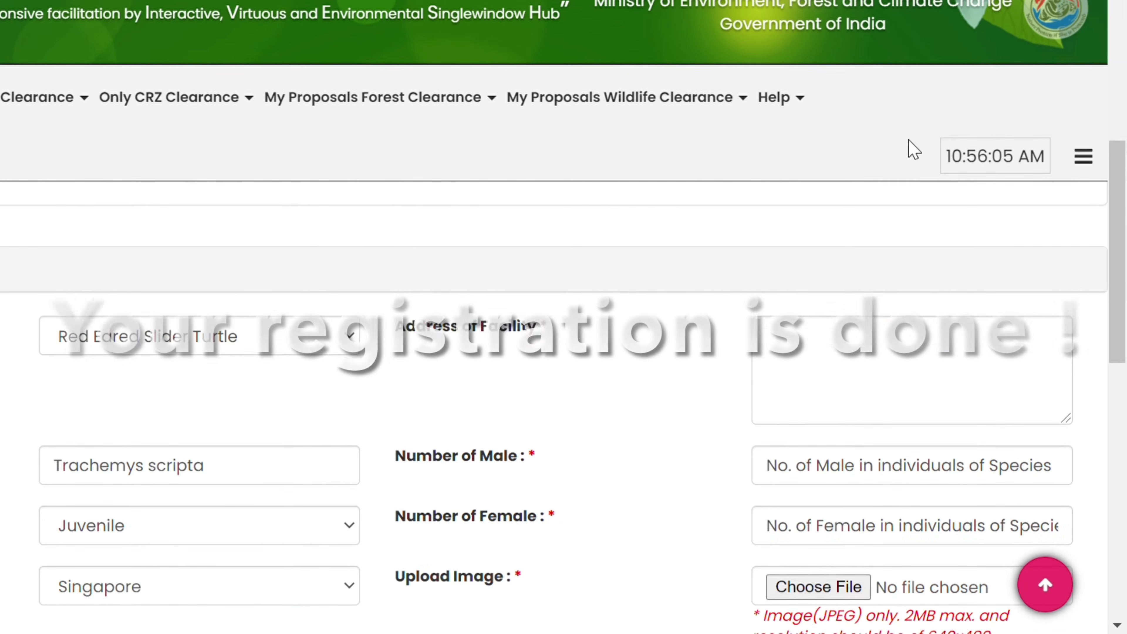